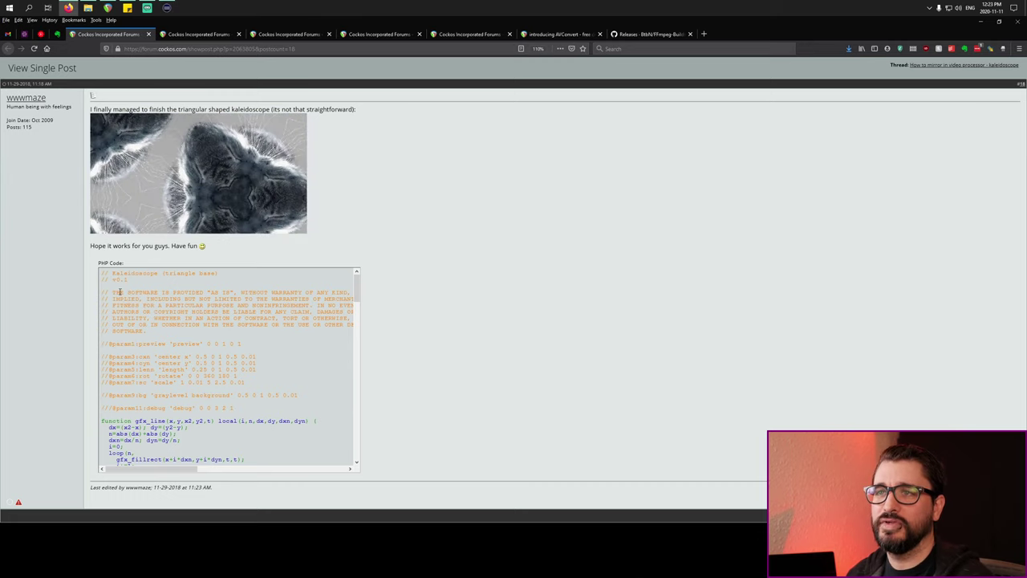
Select the Kaleidoscope (triangle base) script in the forum post's PHP Code box
drag(101, 273, 318, 469)
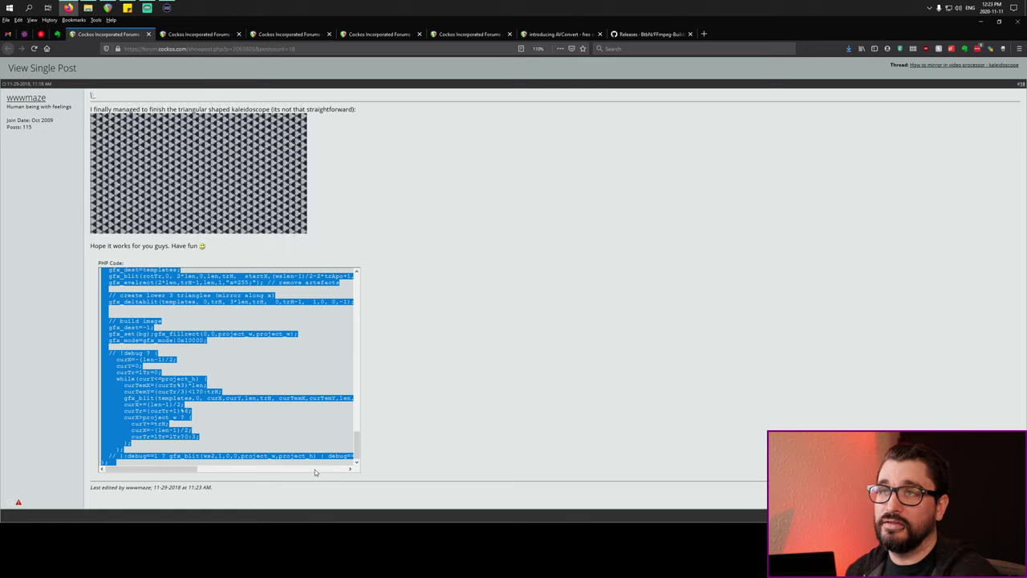
In REAPER, play the video item briefly from near its start
click(108, 8)
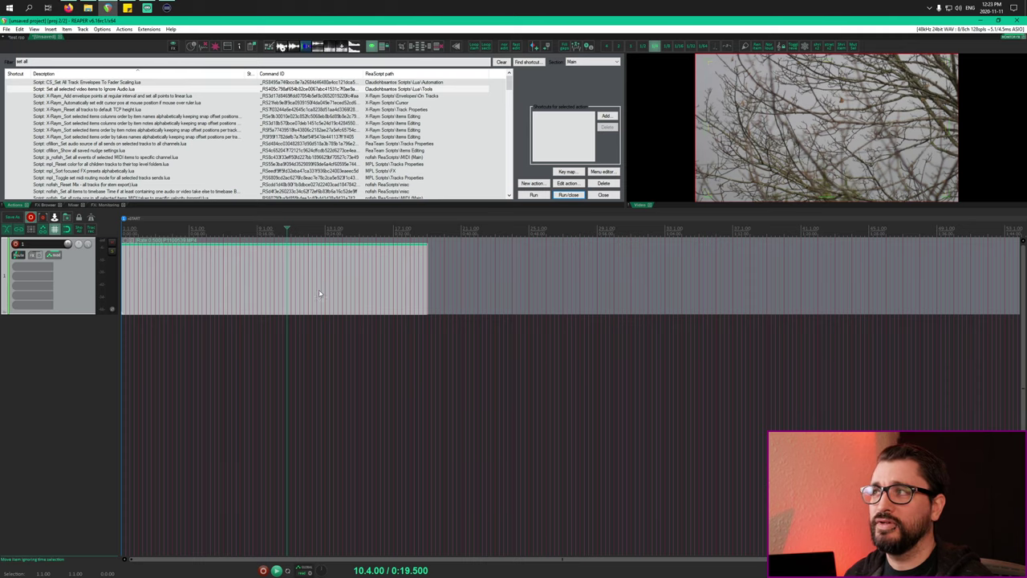
click(210, 292)
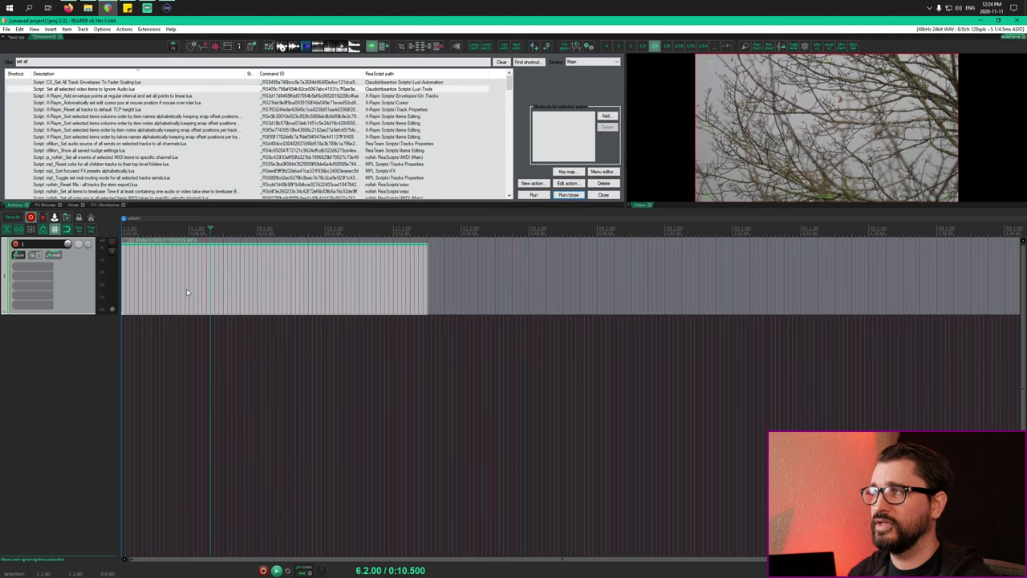
click(138, 293)
key(space)
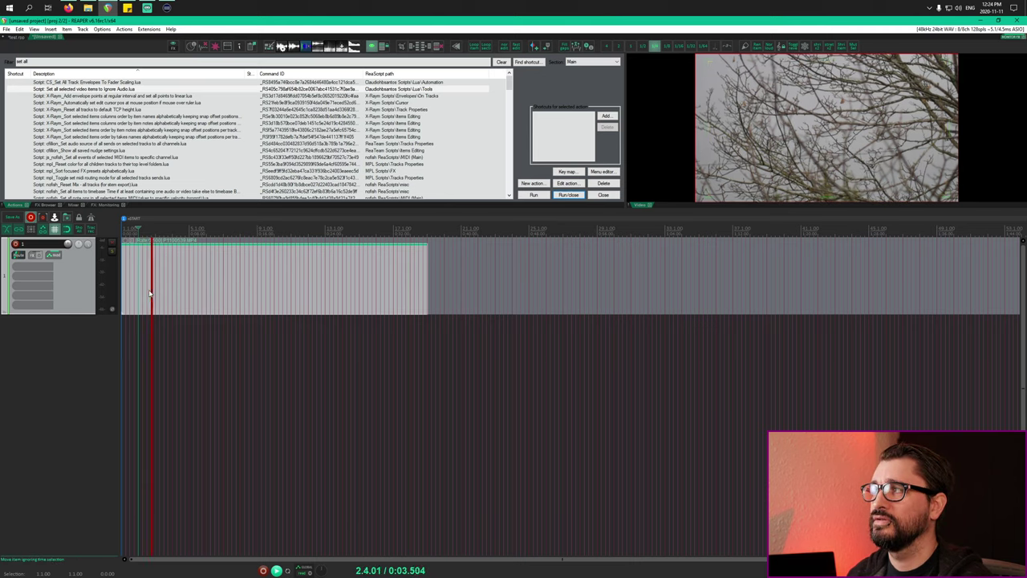
key(space)
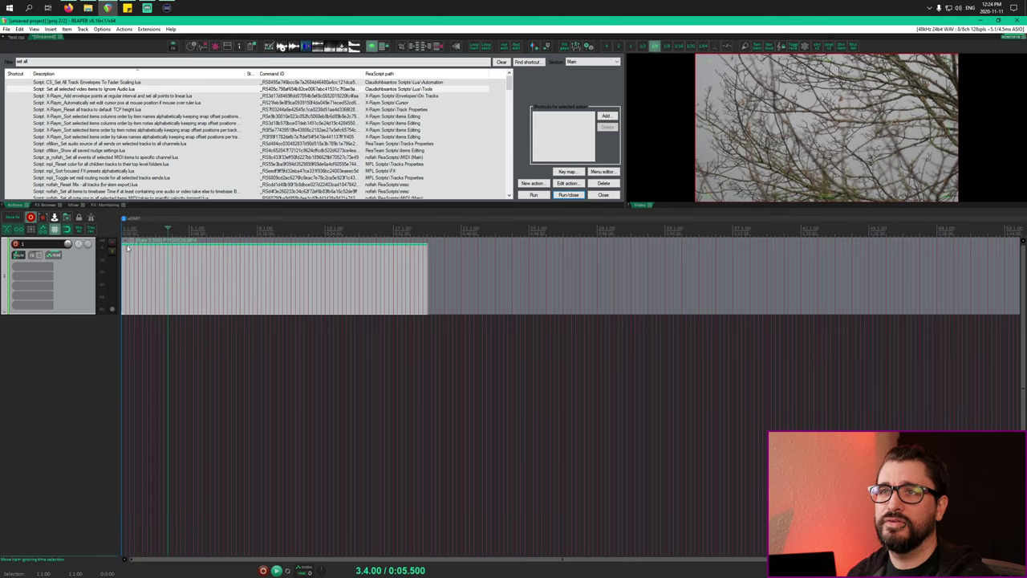
Add a Video processor from All Plugins to the video item's FX chain
click(131, 244)
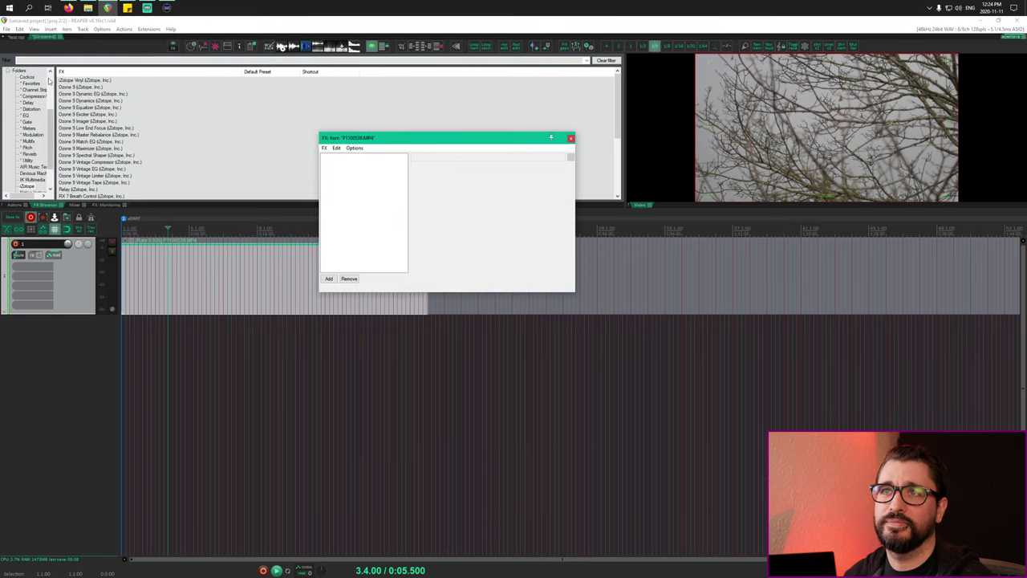
click(64, 79)
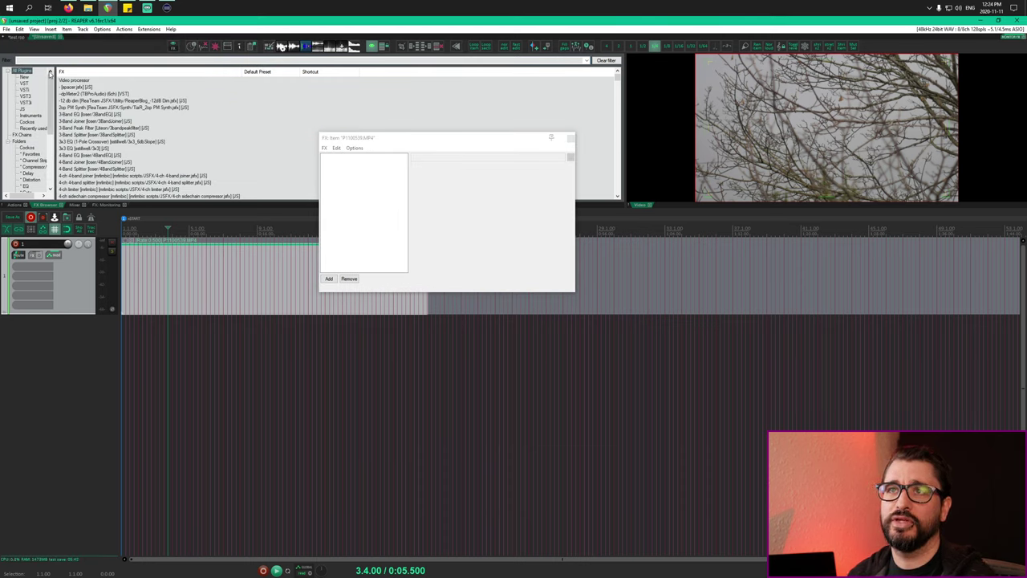
click(84, 82)
double_click(84, 82)
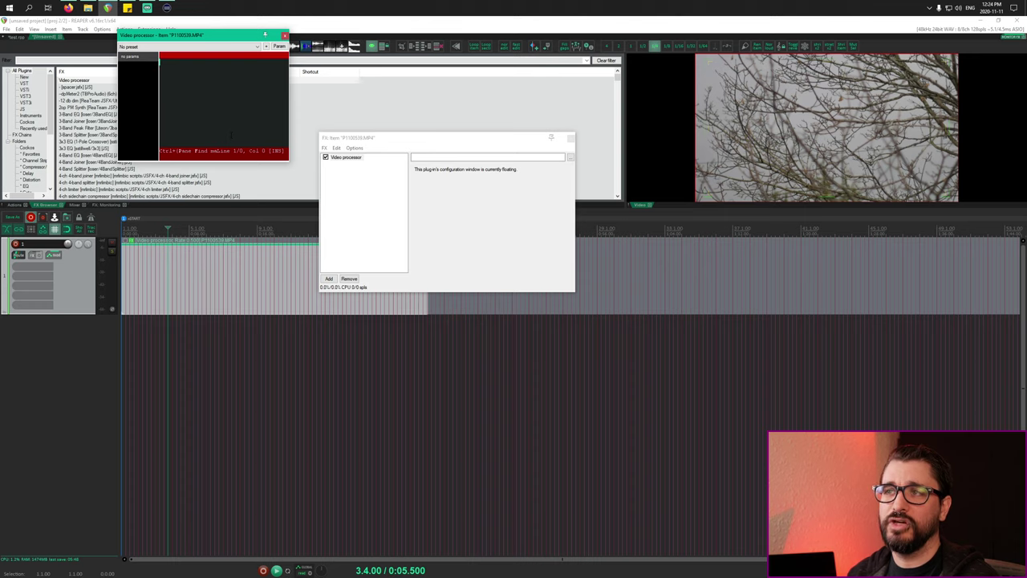
Paste the copied kaleidoscope code into the Video processor editor, compile it, and enlarge the window
key(alt+tab)
click(531, 228)
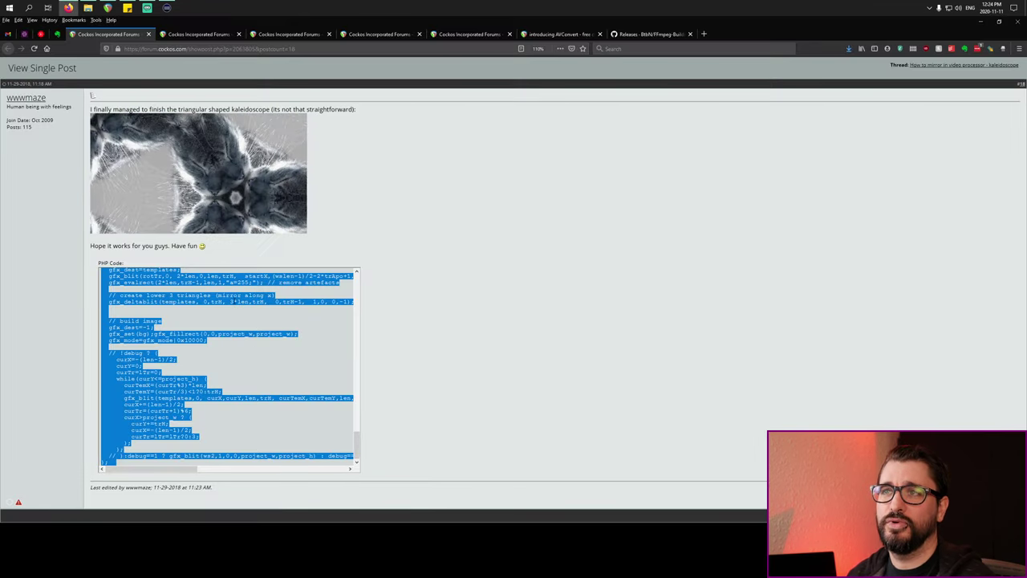
key(alt+tab)
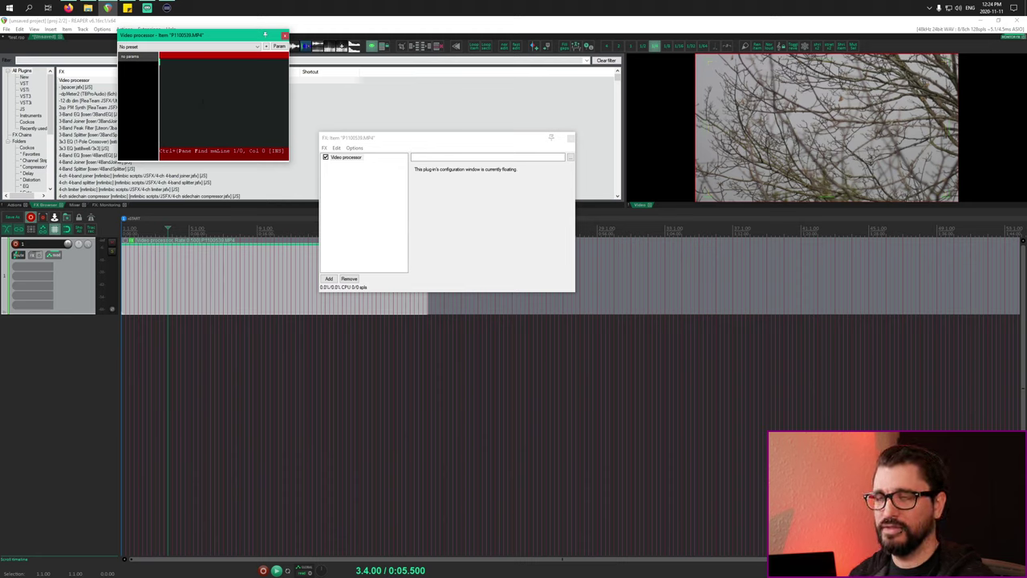
key(ctrl+v)
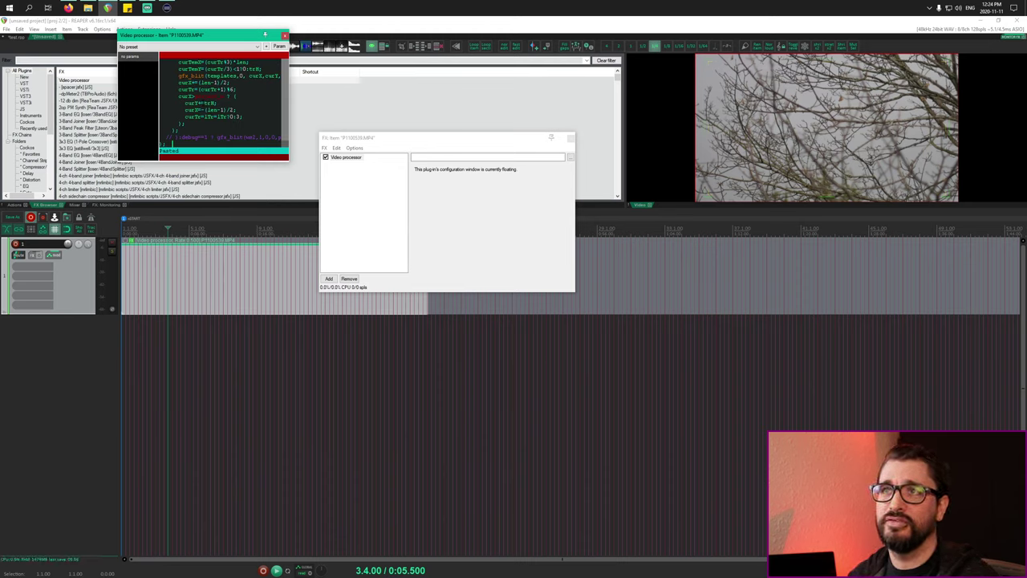
key(ctrl+s)
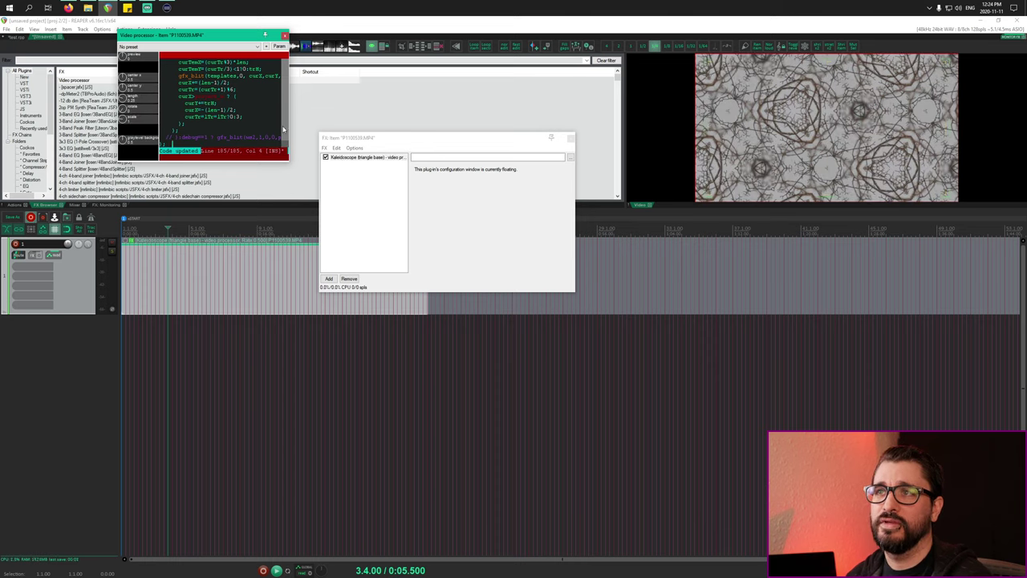
drag(289, 164, 379, 261)
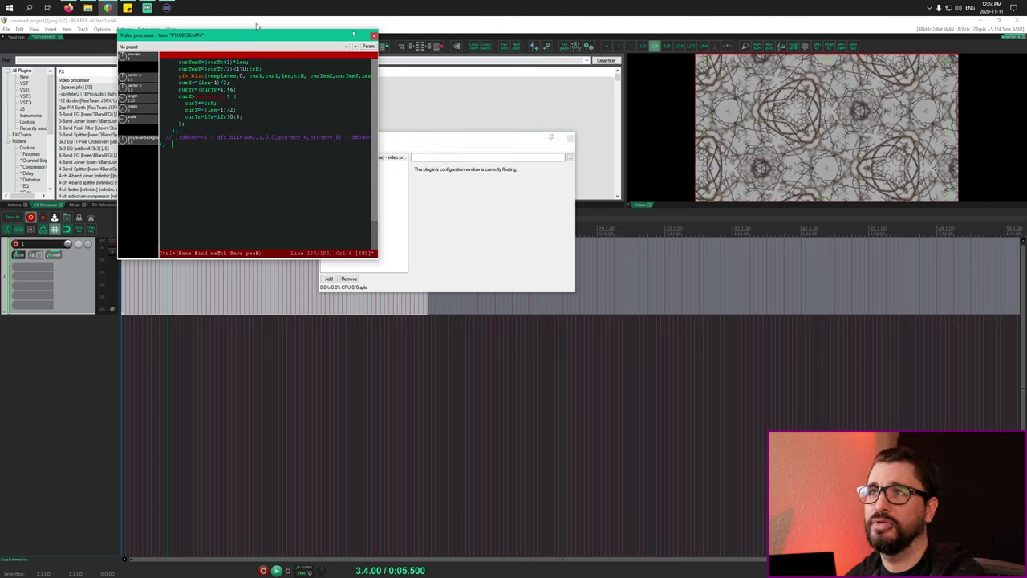
drag(259, 35, 369, 87)
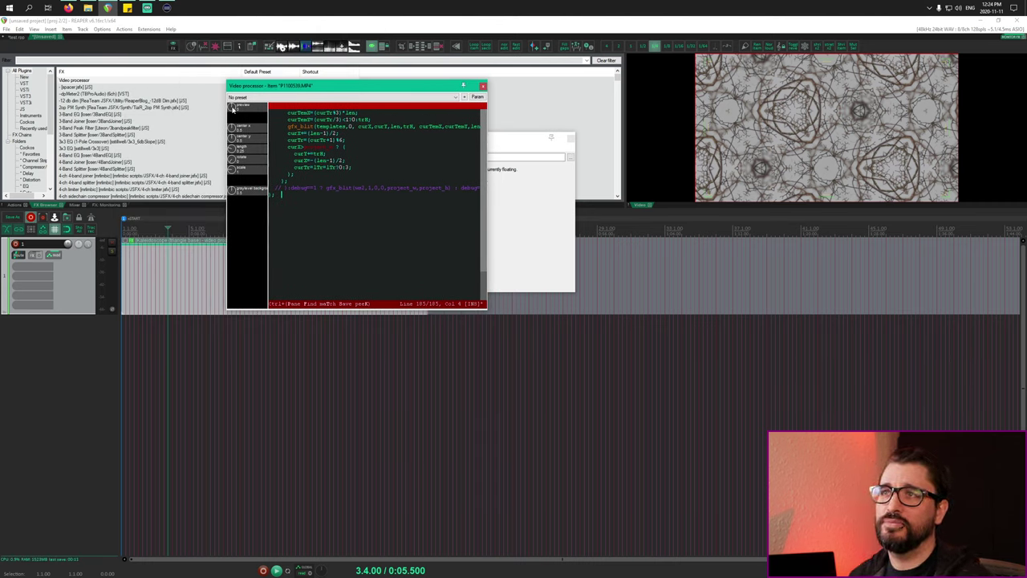
Adjust kaleidoscope center y, rotation, length and scale to reach center 0.35/0.21, rotate 34, scale 1.59
drag(245, 162, 220, 58)
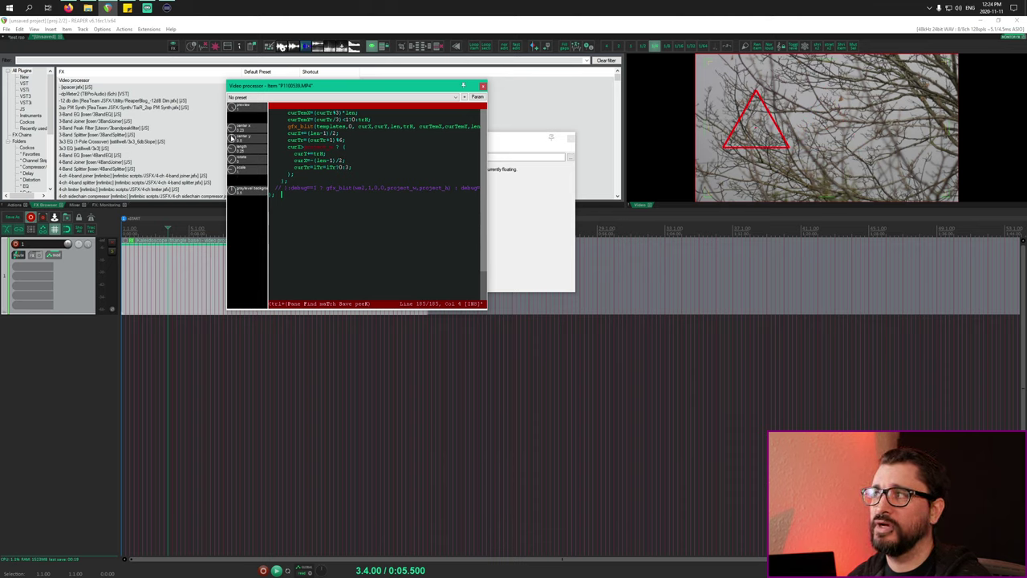
drag(232, 138, 243, 101)
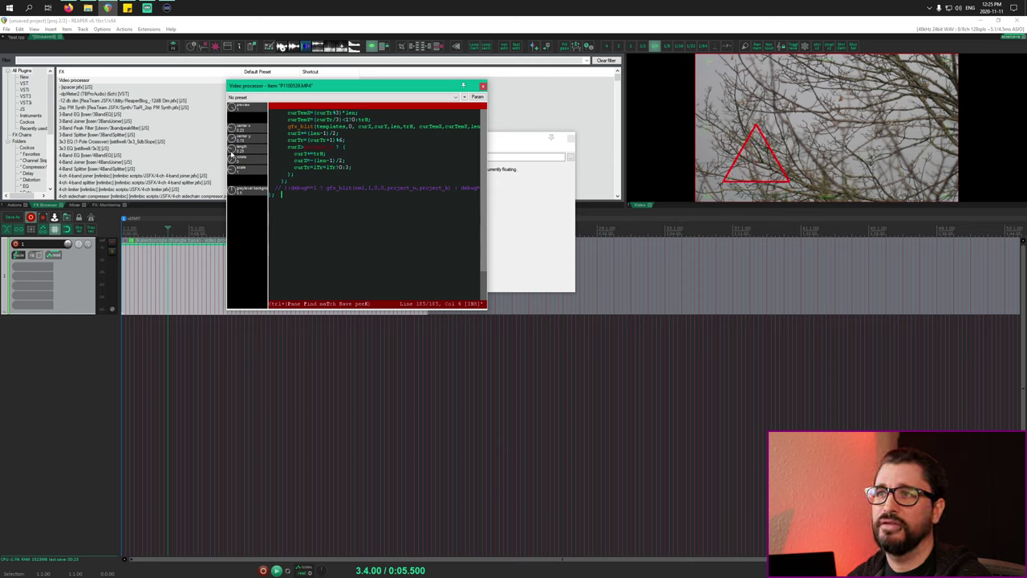
drag(231, 150, 237, 144)
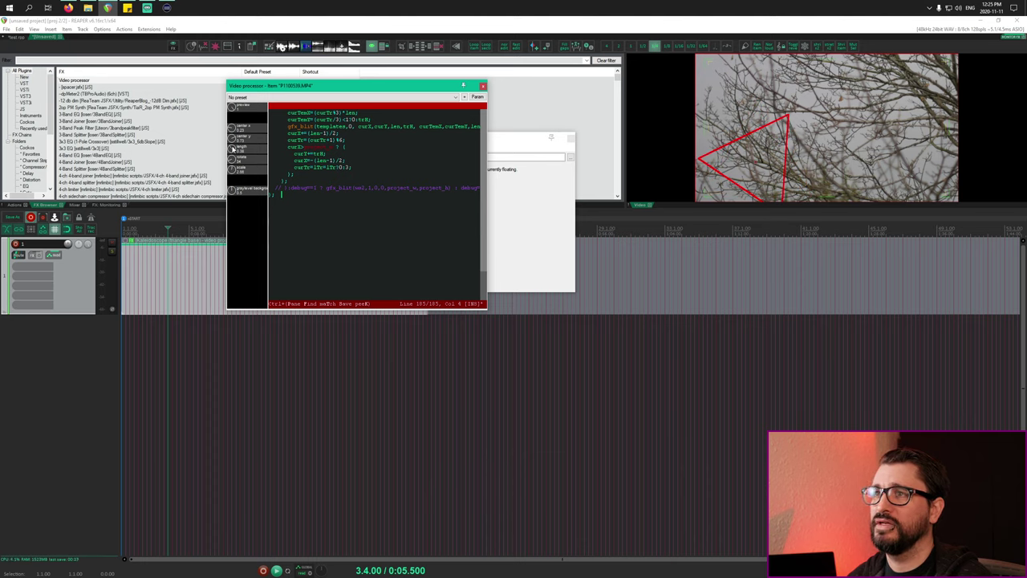
click(232, 107)
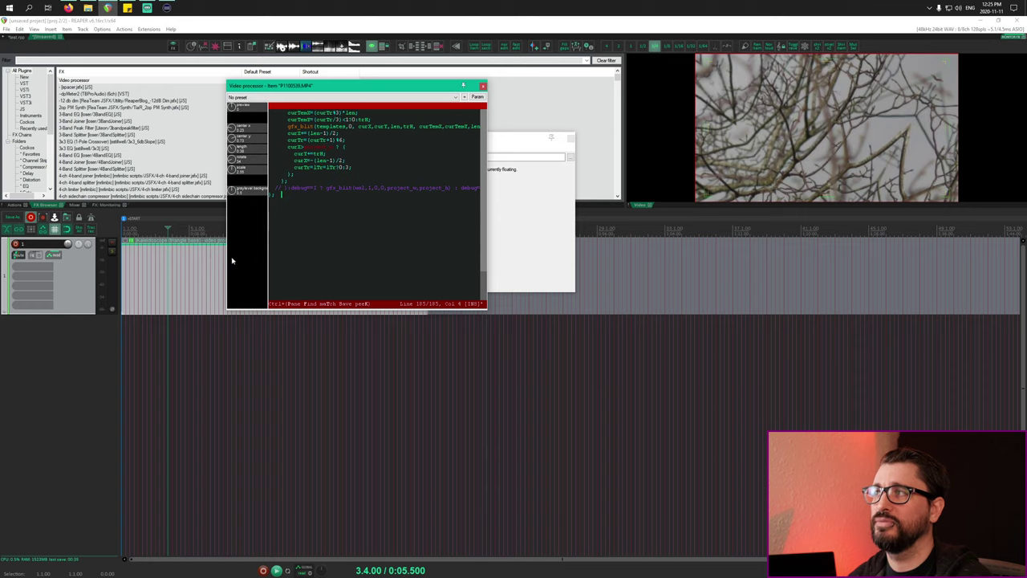
mouse_move(238, 189)
mouse_down()
mouse_move(243, 241)
mouse_move(243, 201)
mouse_up()
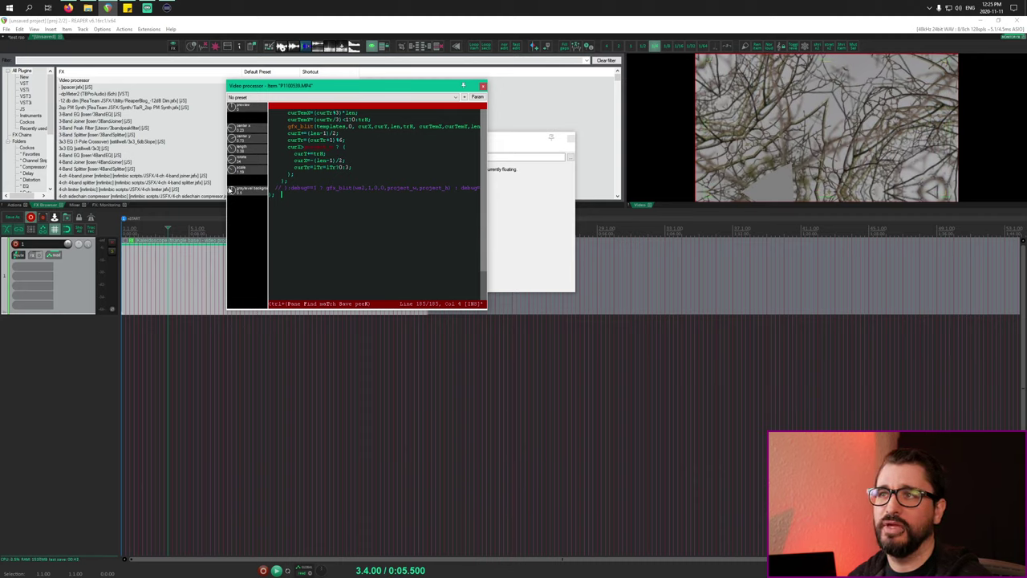
drag(233, 128, 245, 203)
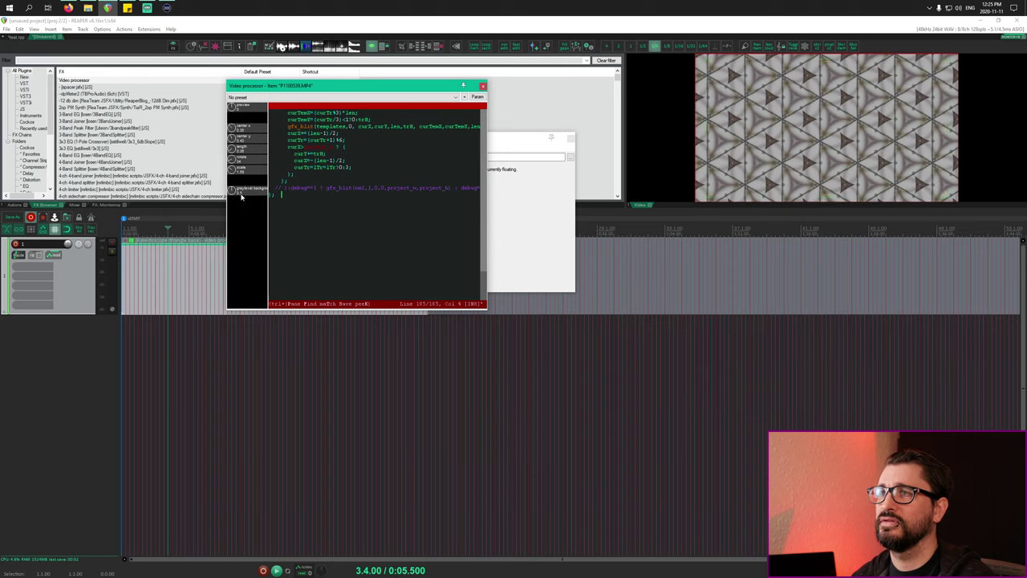
drag(234, 143, 245, 177)
key(ctrl+Home)
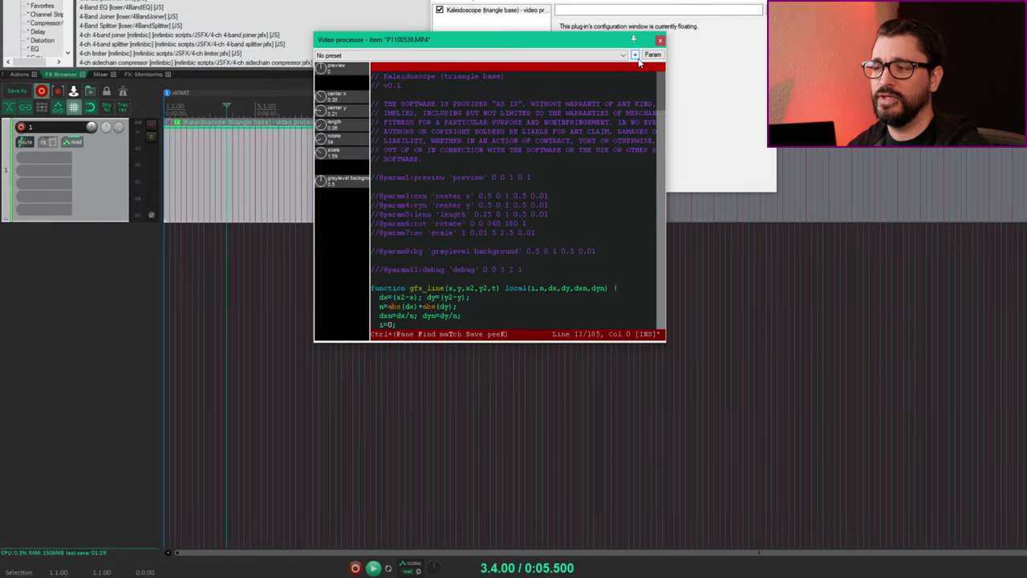
Save the current kaleidoscope settings as a preset named 'Kaleidoscope'
click(638, 59)
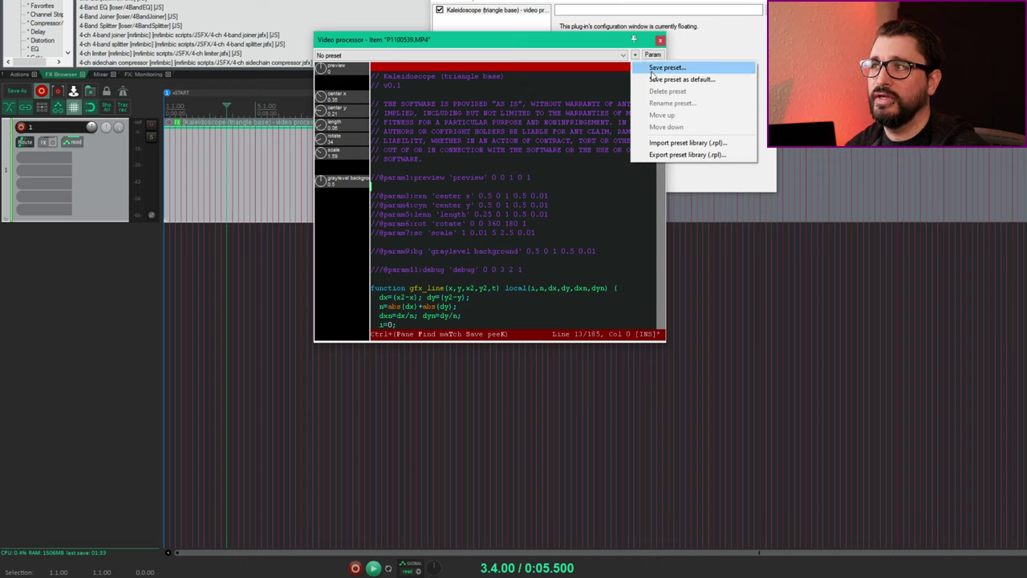
click(651, 69)
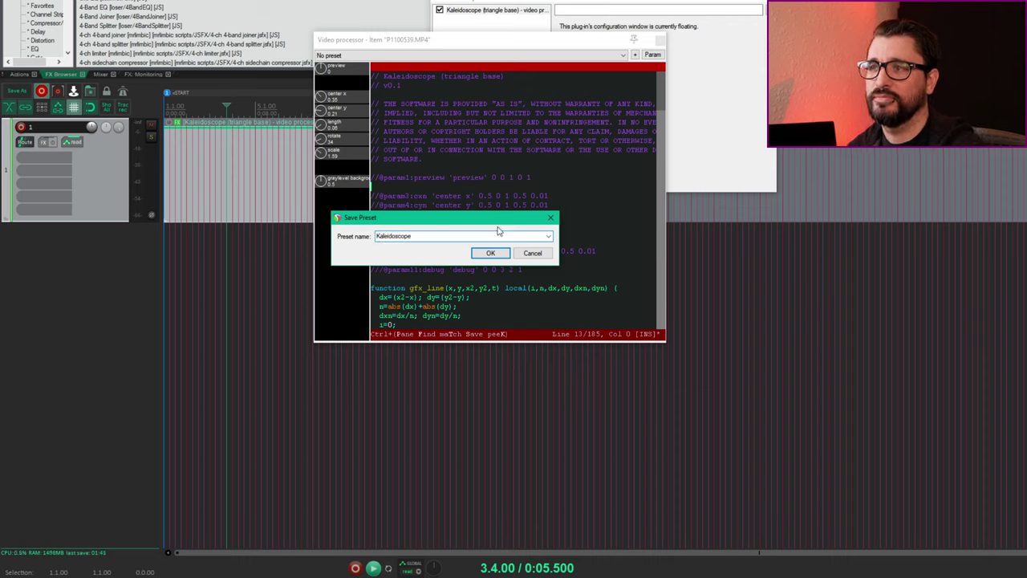
click(490, 252)
click(468, 55)
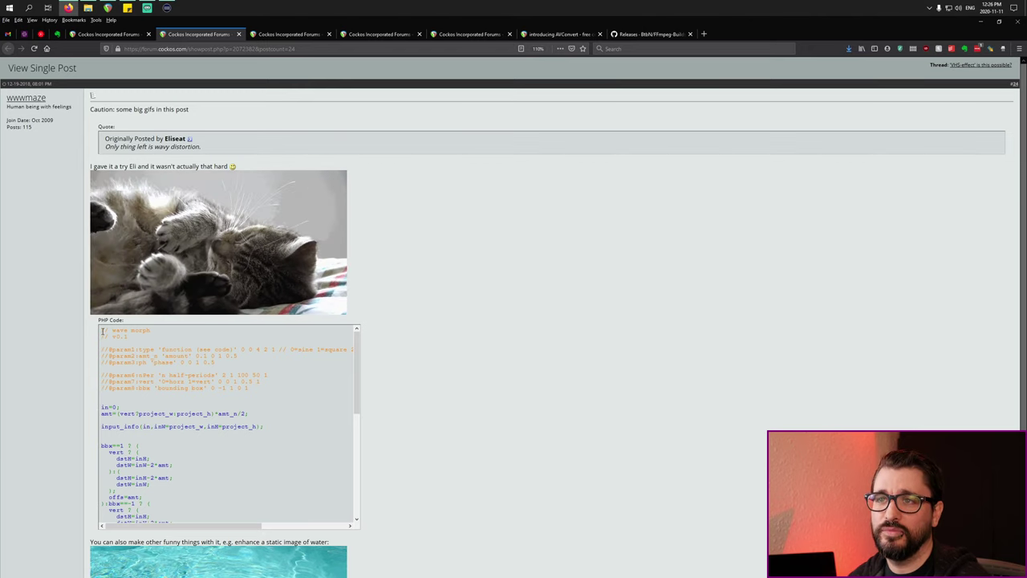
Select the wave morph script in the post's PHP Code box and return to REAPER
drag(101, 330, 241, 520)
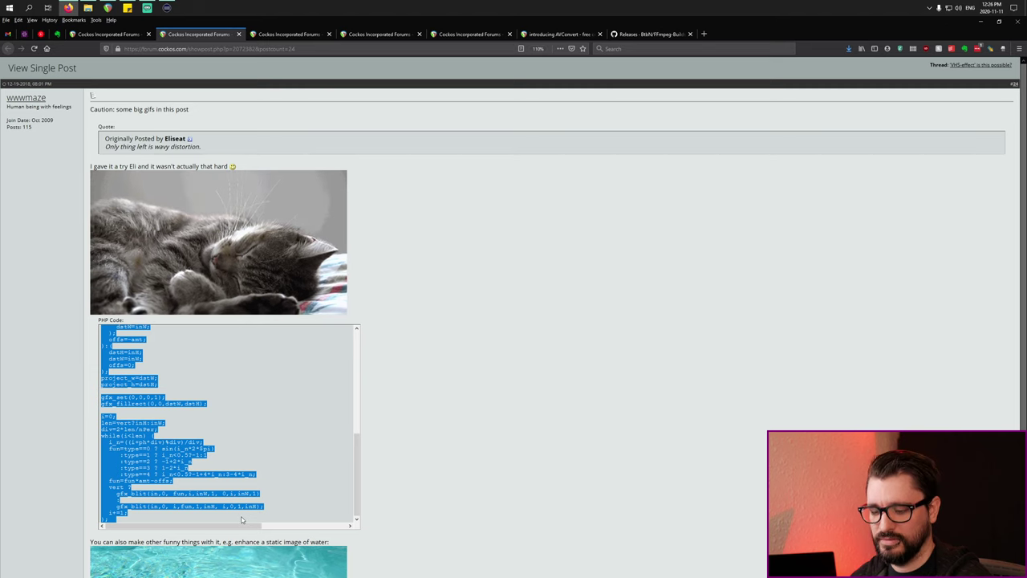
key(alt+Tab)
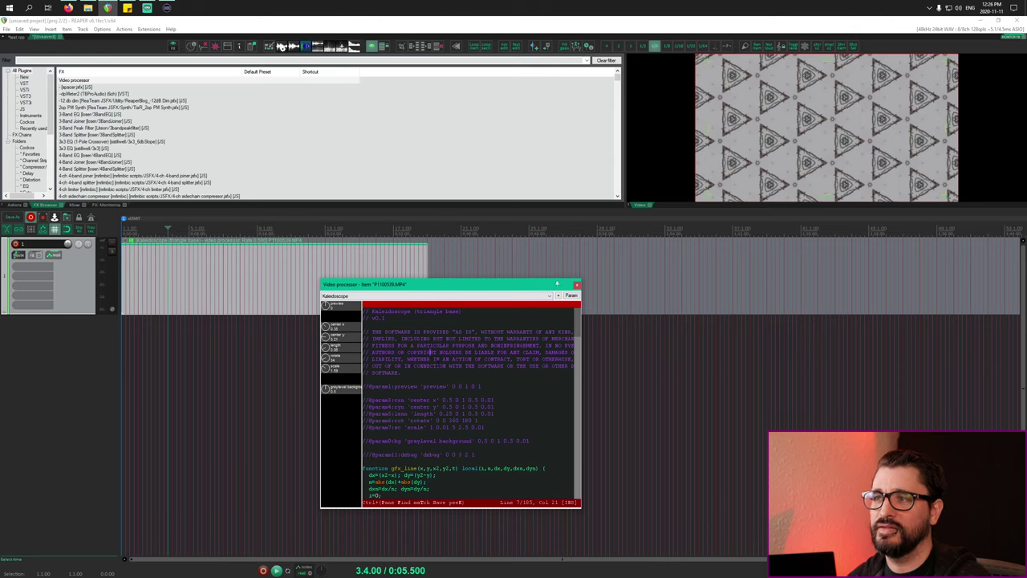
Replace the Video processor's kaleidoscope code with the wave morph script and compile it
key(ctrl+a)
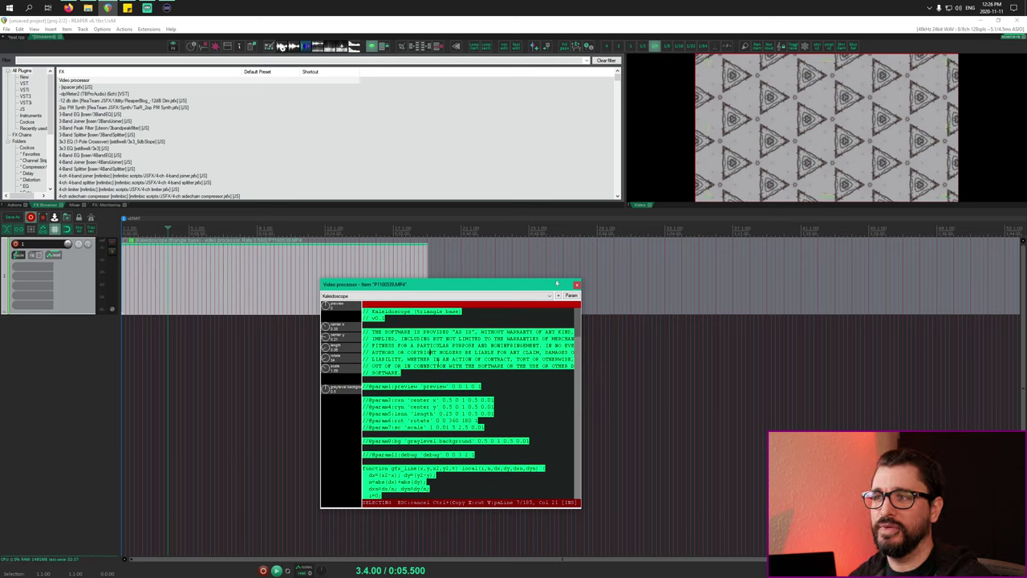
key(ctrl+v)
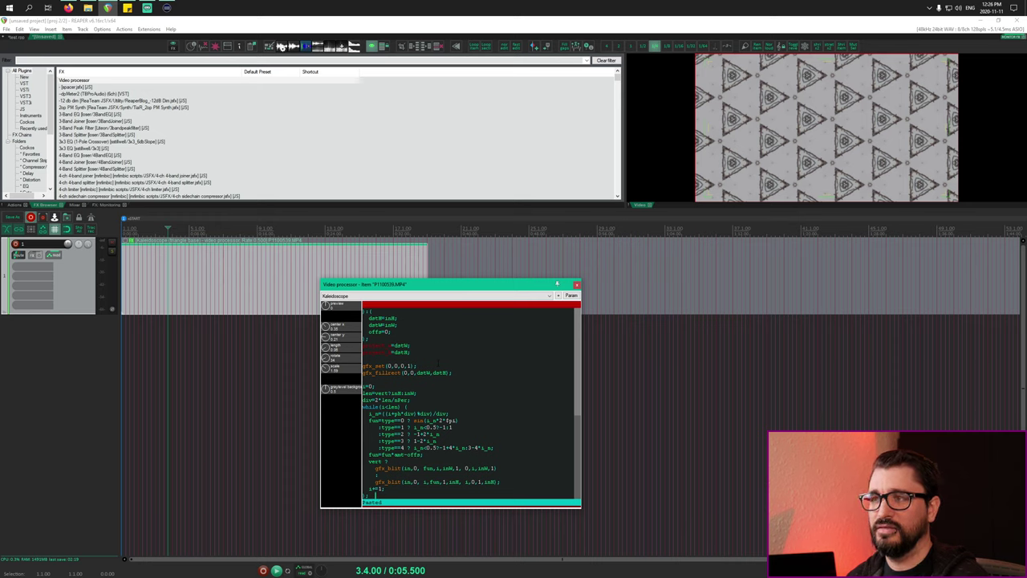
key(ctrl+s)
click(412, 399)
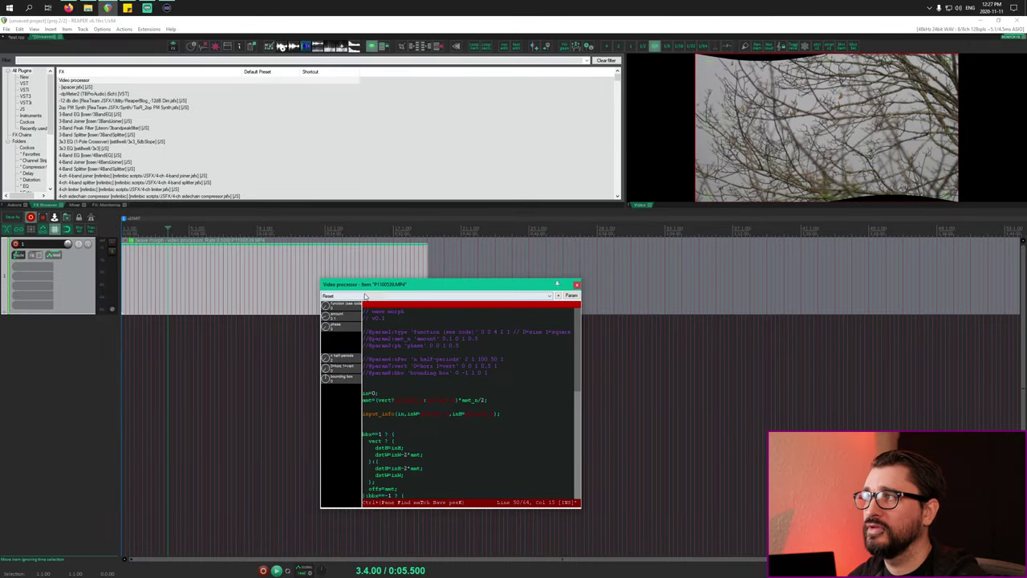
Play the clip briefly, shift the wave phase, and raise the amount to deepen the warp
drag(374, 285, 362, 291)
click(147, 260)
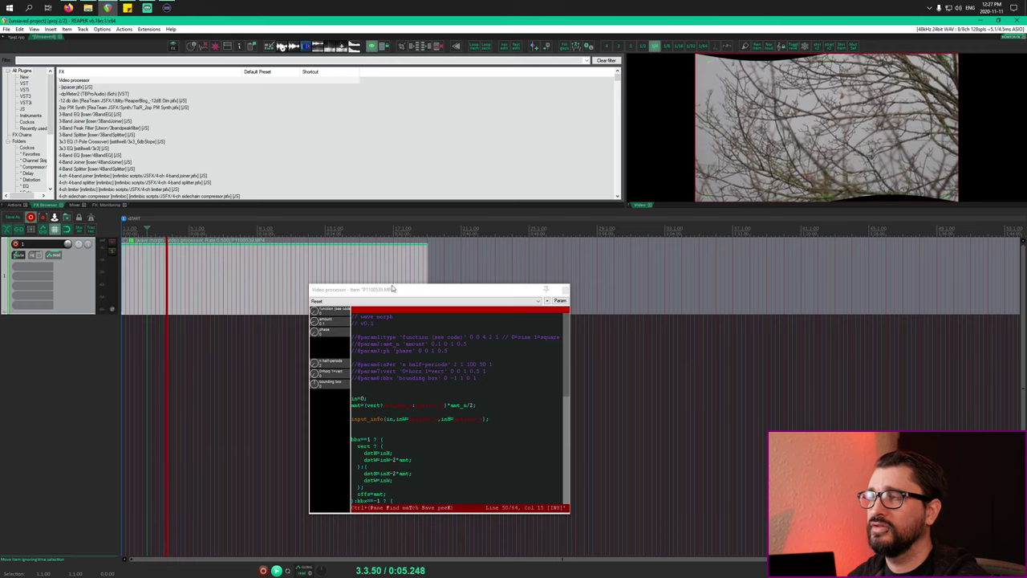
key(space)
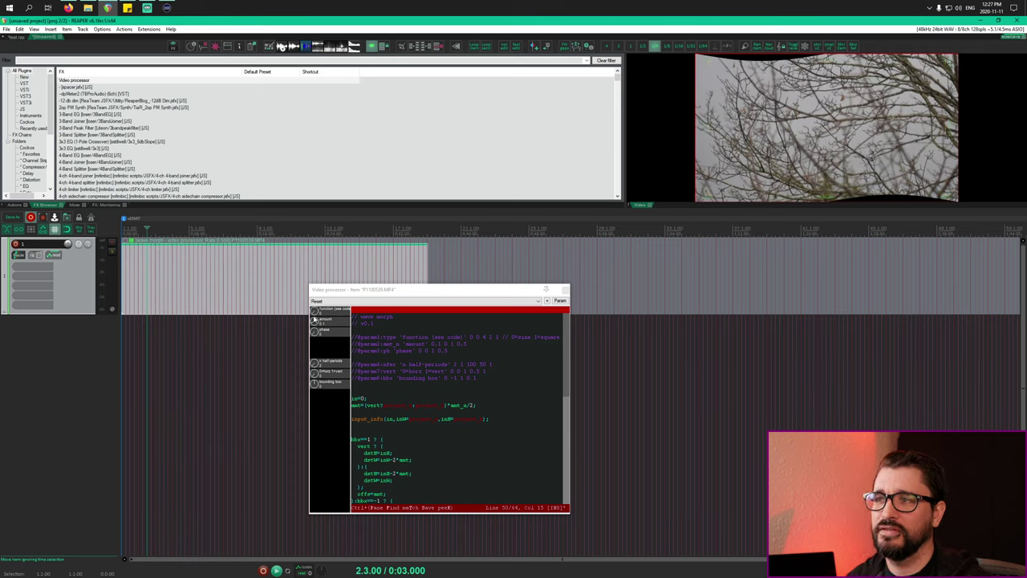
drag(314, 334, 316, 278)
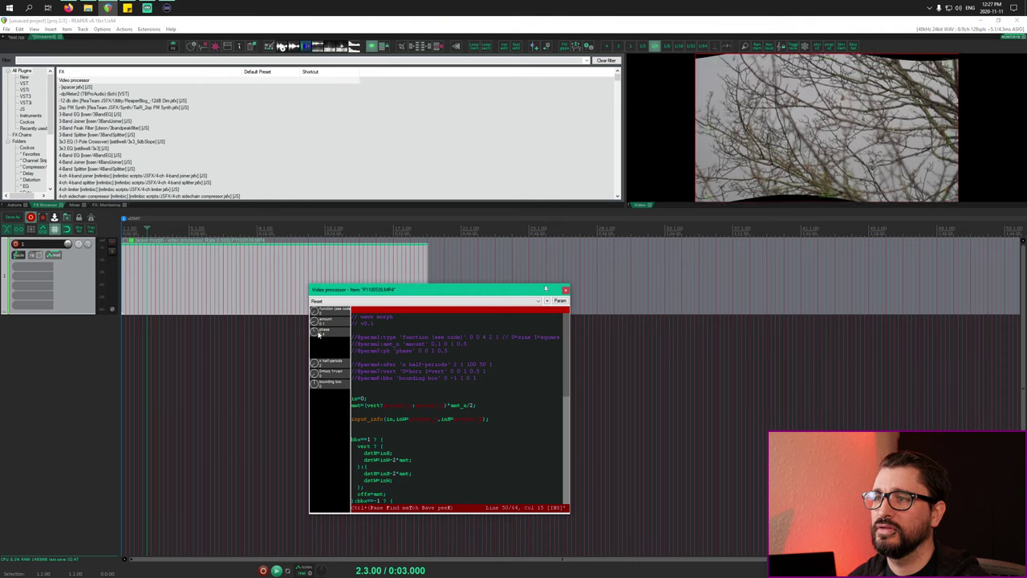
drag(320, 334, 337, 418)
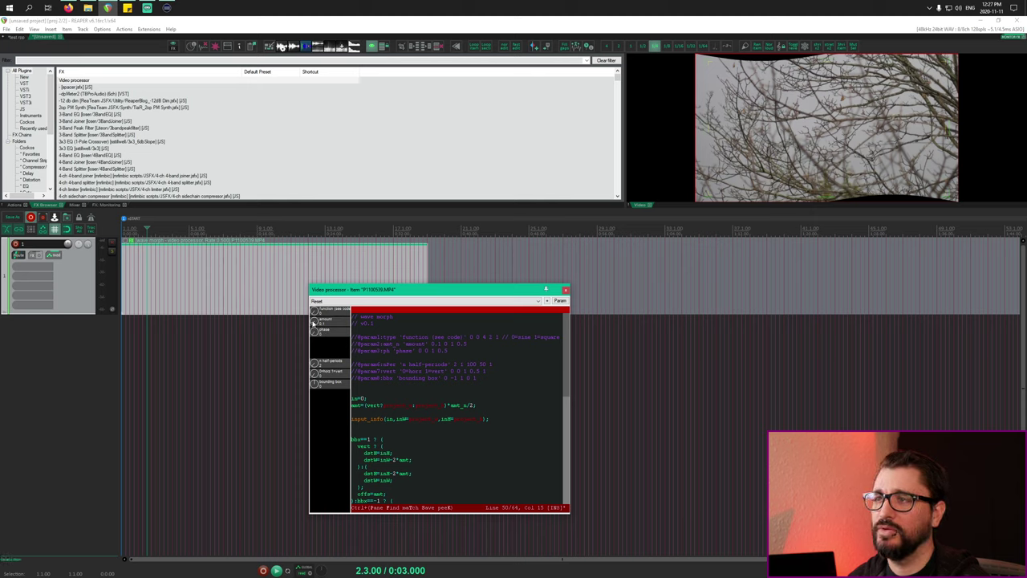
drag(313, 323, 333, 202)
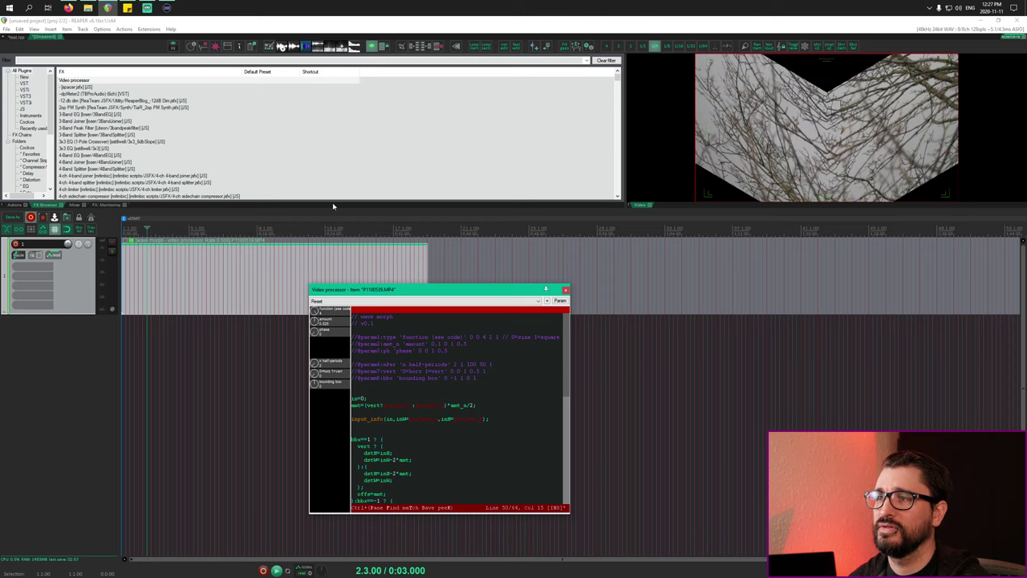
Vary the phase and half-periods, then lower the warp until only a subtle ripple remains
drag(317, 335, 321, 362)
drag(317, 325, 316, 405)
drag(314, 333, 308, 304)
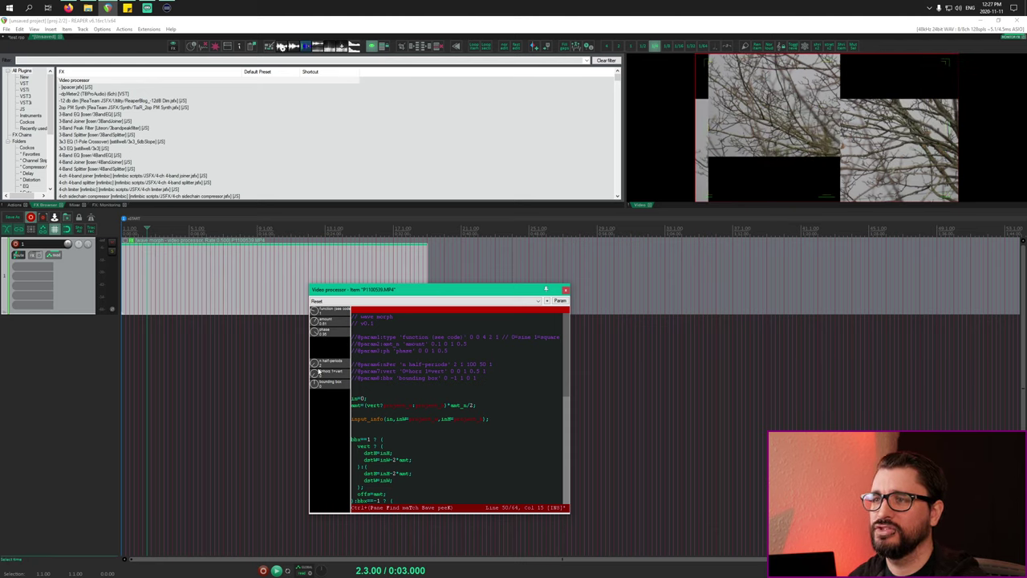
drag(317, 363, 325, 190)
mouse_move(314, 365)
mouse_down()
mouse_move(316, 394)
mouse_move(315, 367)
mouse_up()
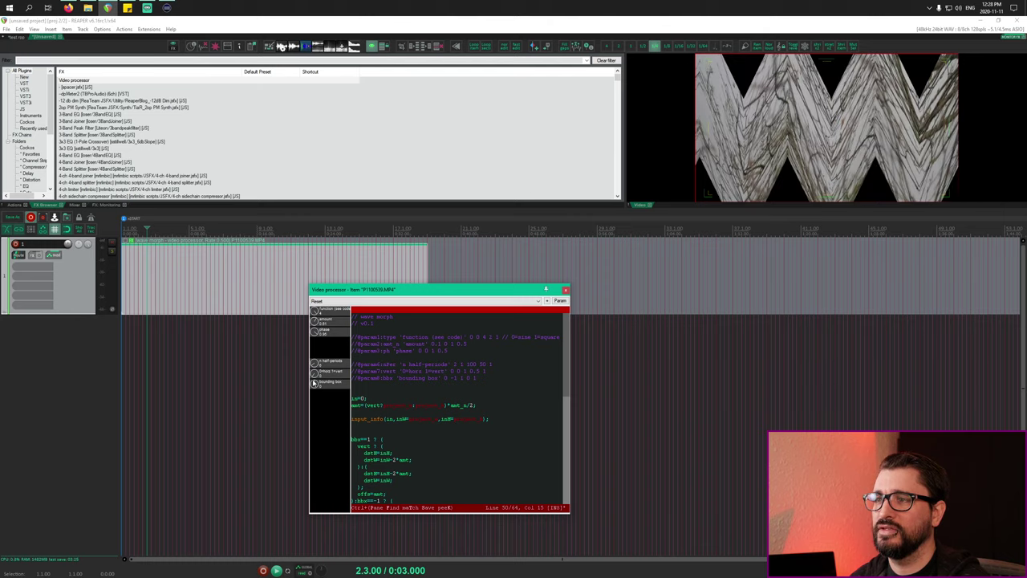
drag(315, 330, 316, 387)
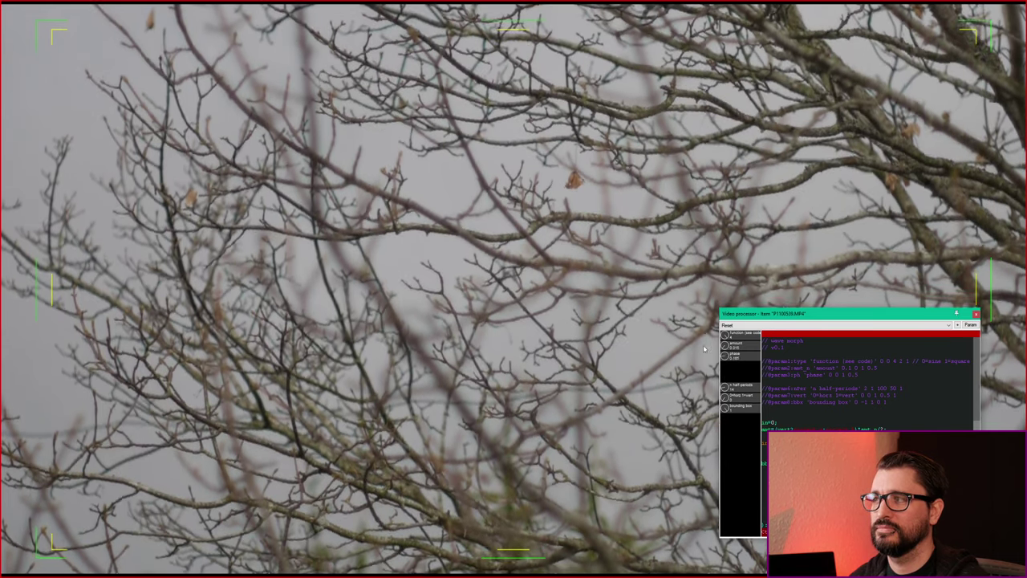
Leave full-screen video, copy the Timecode overlay code from the forum post, and return to REAPER
double_click(584, 314)
key(alt+Tab)
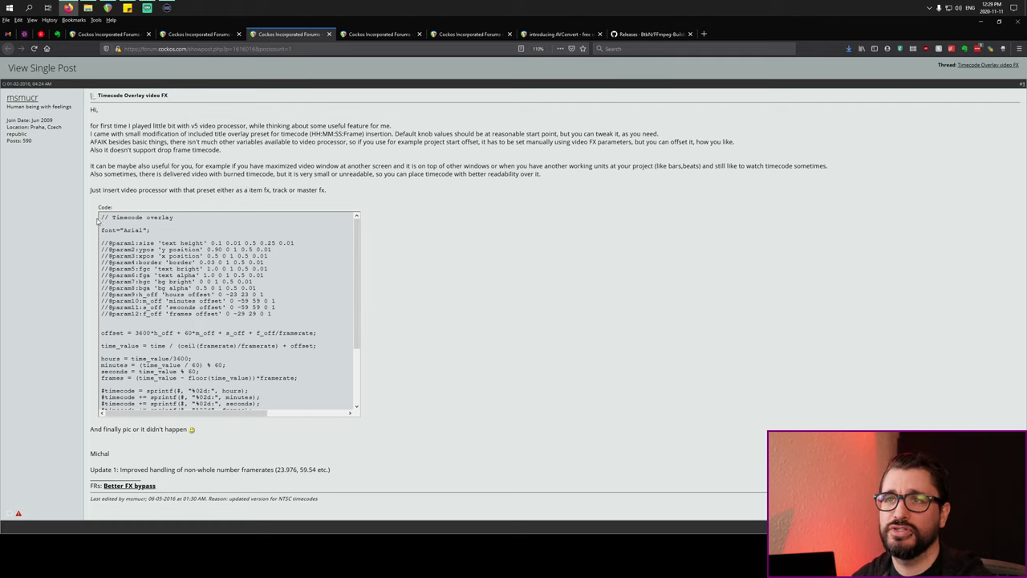
drag(103, 217, 338, 383)
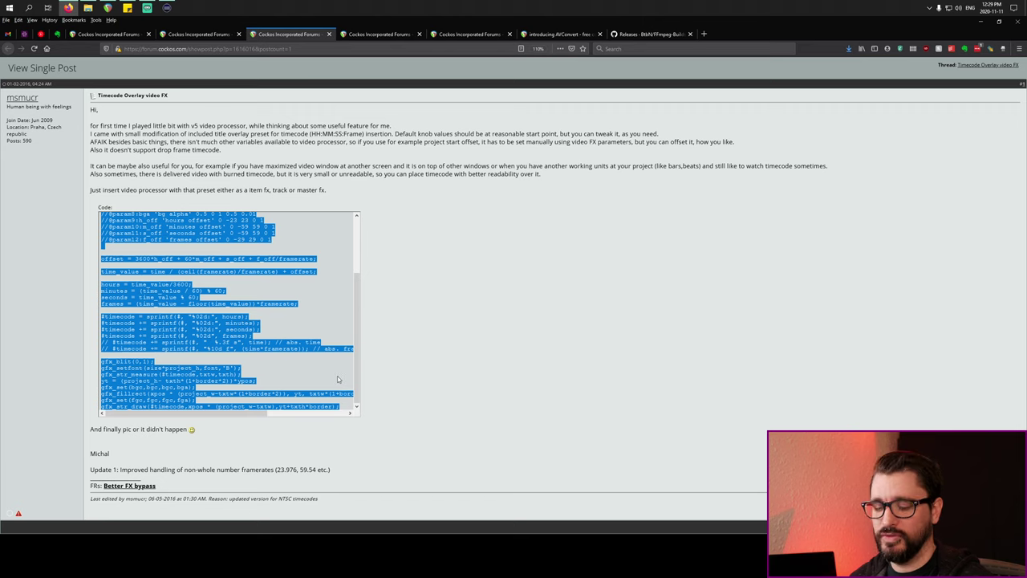
key(alt+Tab)
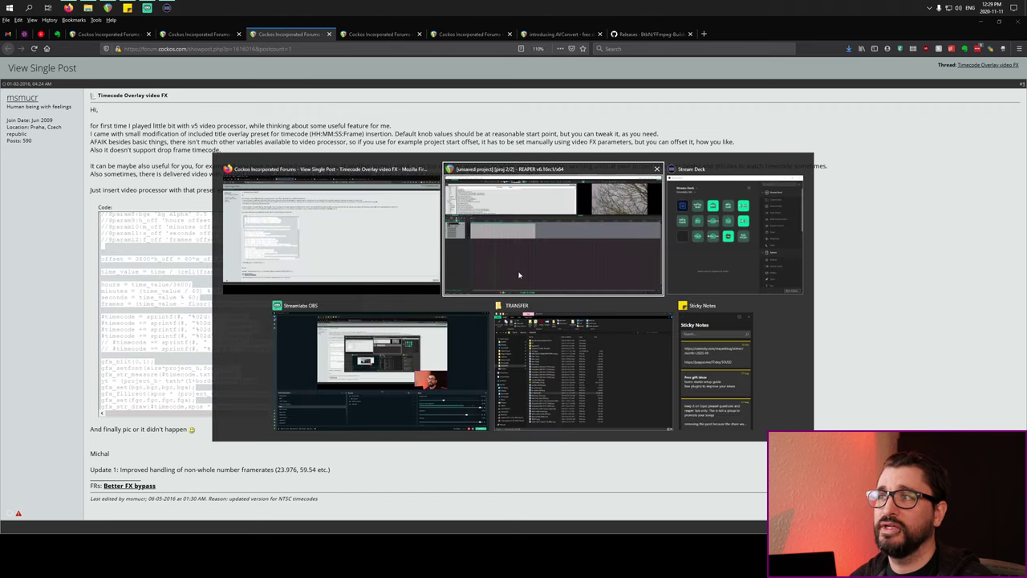
click(557, 262)
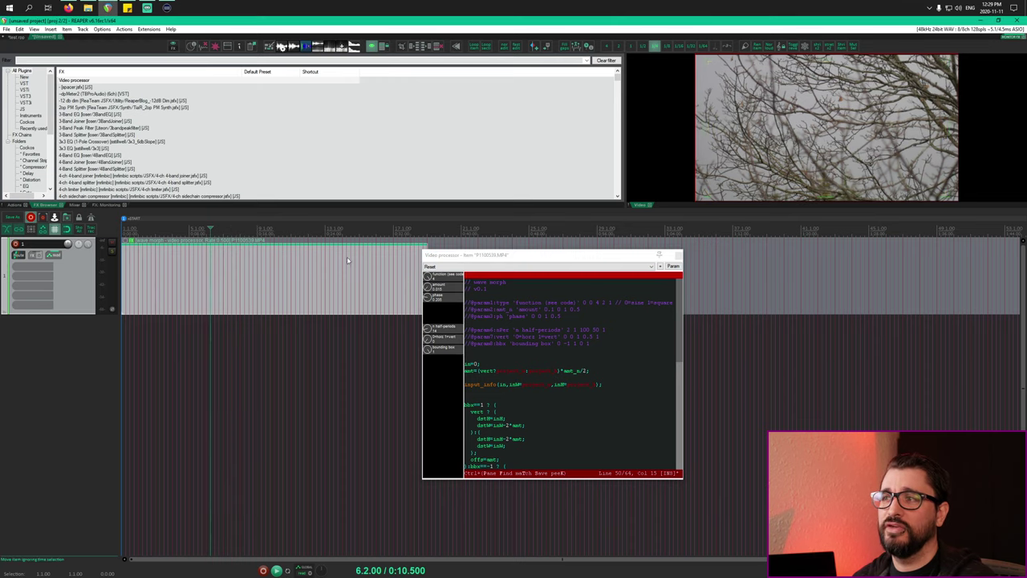
Replace the Video processor code with the pasted timecode overlay script and compile it
key(ctrl+a)
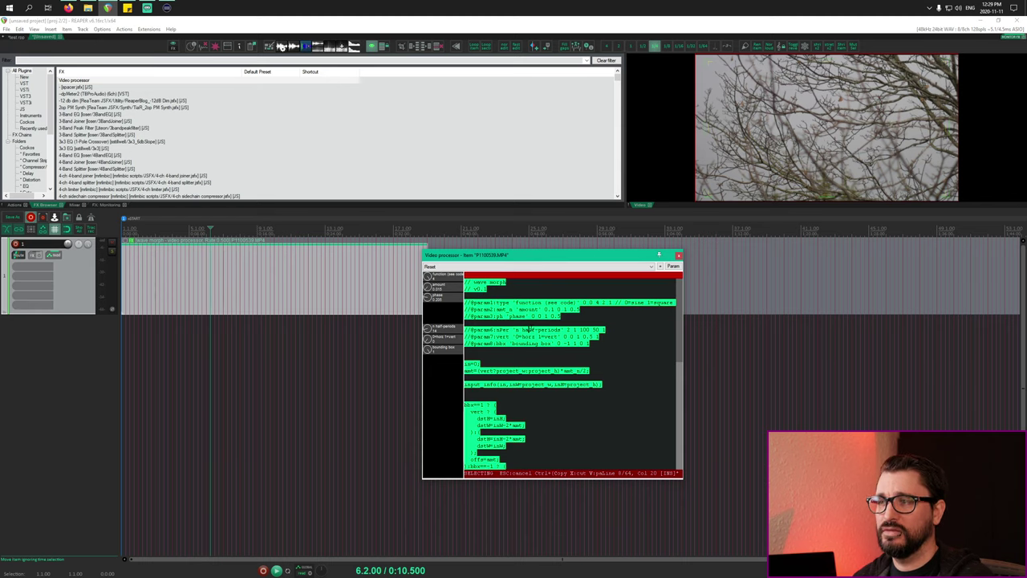
key(ctrl+v)
drag(508, 256, 450, 214)
click(423, 281)
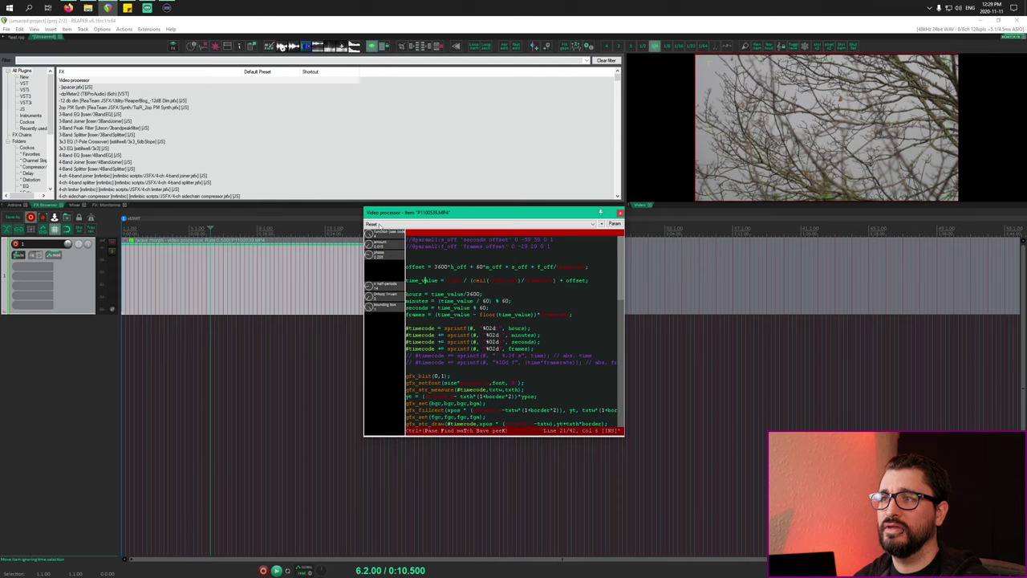
click(379, 225)
key(ctrl+s)
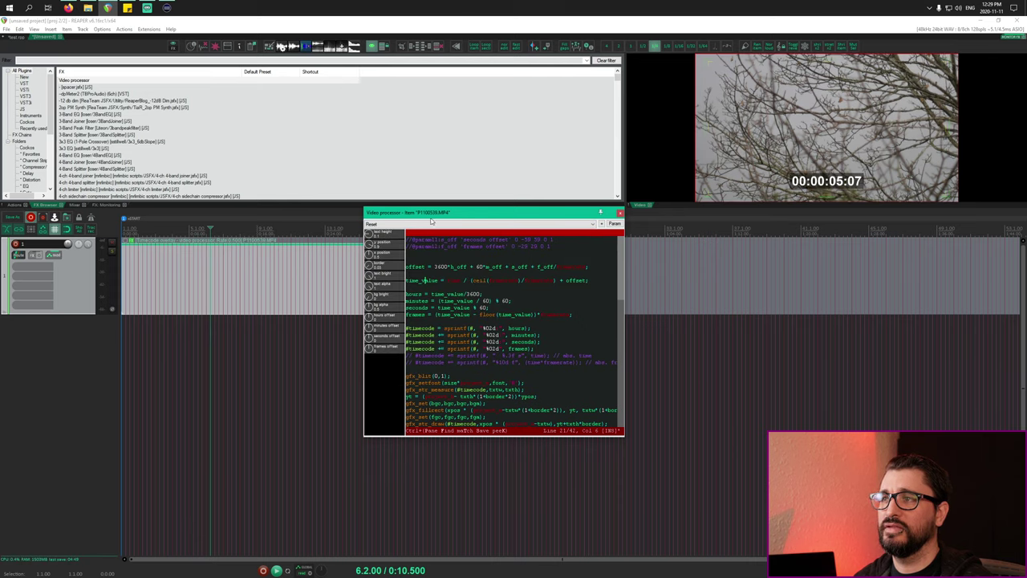
drag(431, 219, 422, 219)
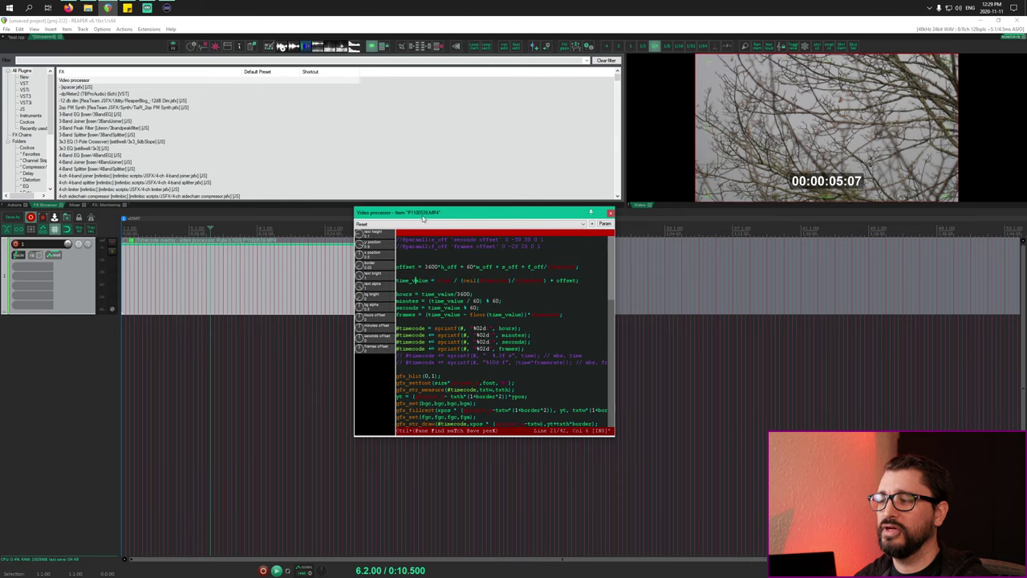
Slide the video clip later on the timeline and move the Timecode overlay effect onto Track 1
click(241, 212)
key(Right)
key(Right)
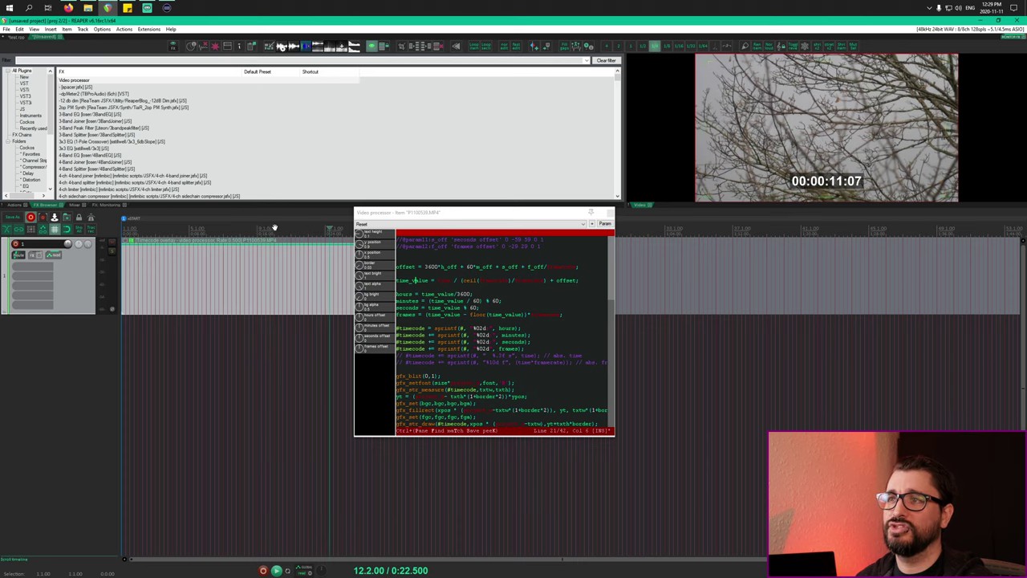
click(255, 228)
click(205, 228)
drag(418, 213, 311, 346)
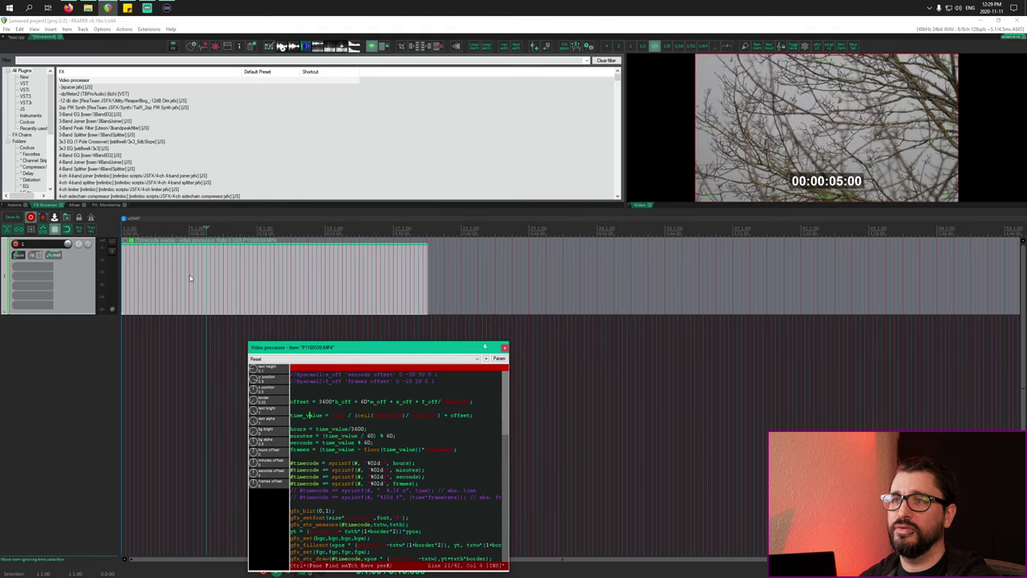
drag(183, 277, 515, 275)
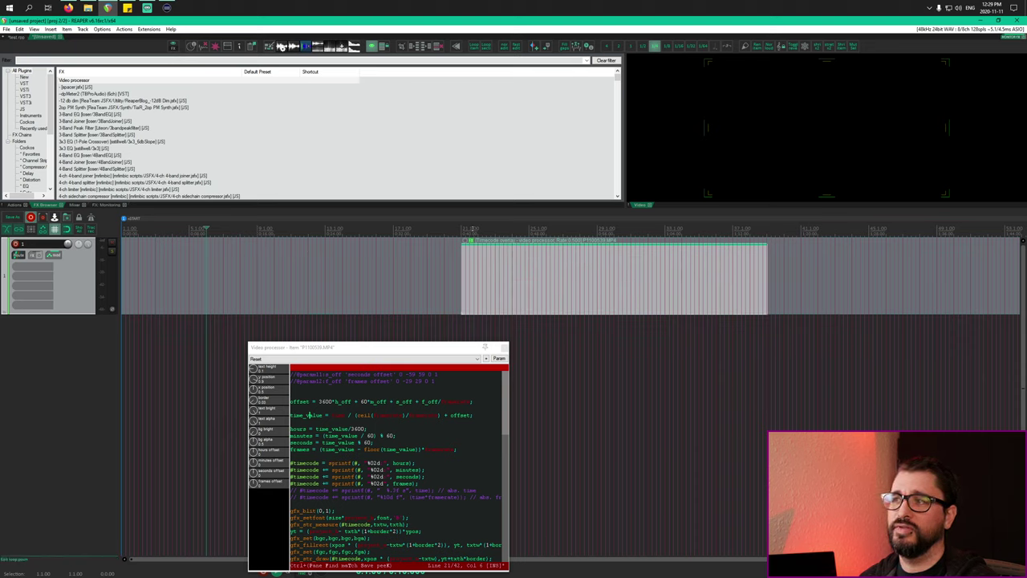
click(529, 277)
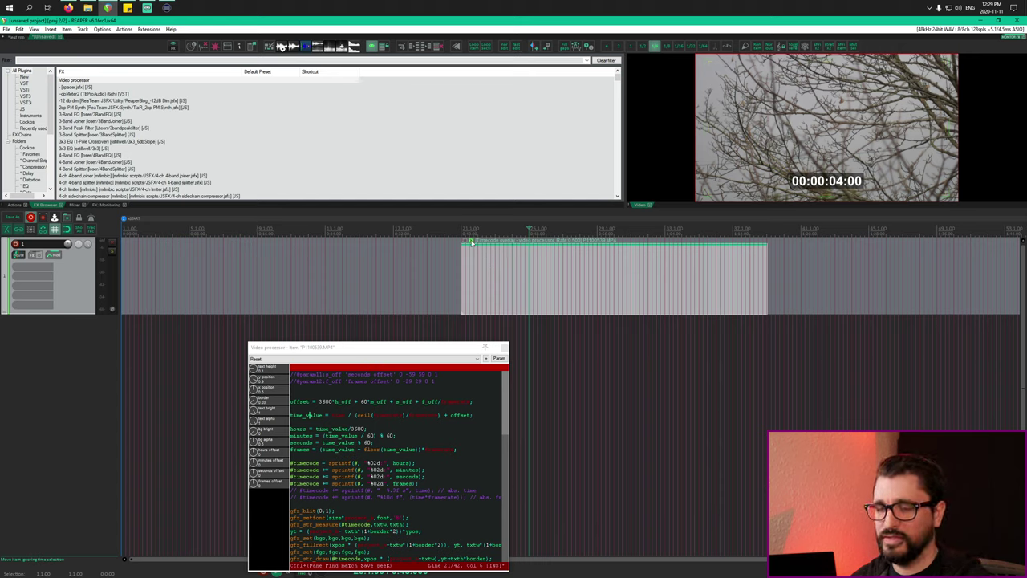
drag(74, 287, 73, 295)
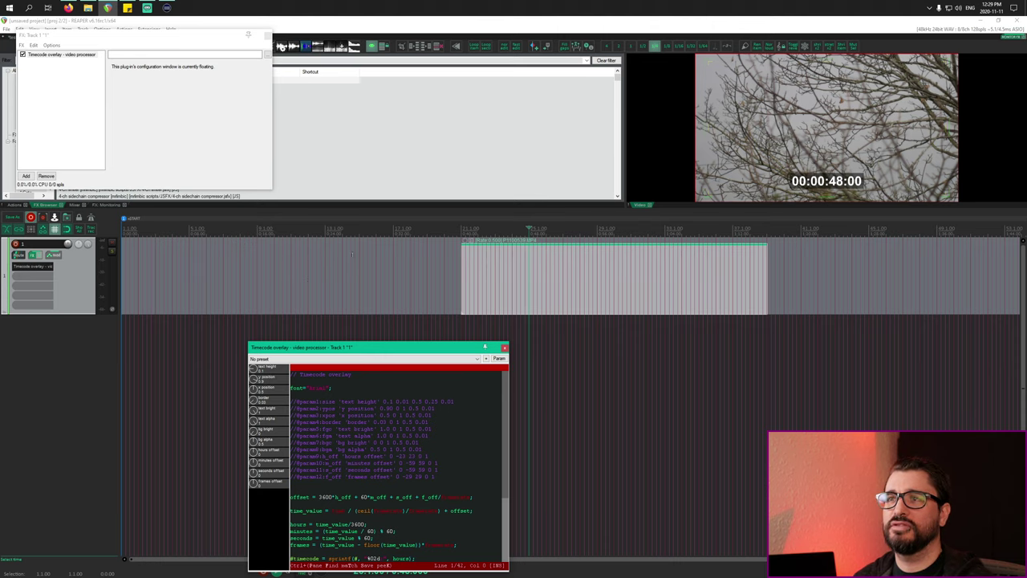
Reposition the overlay window and enlarge the timecode text, raising its y position
drag(362, 347, 295, 223)
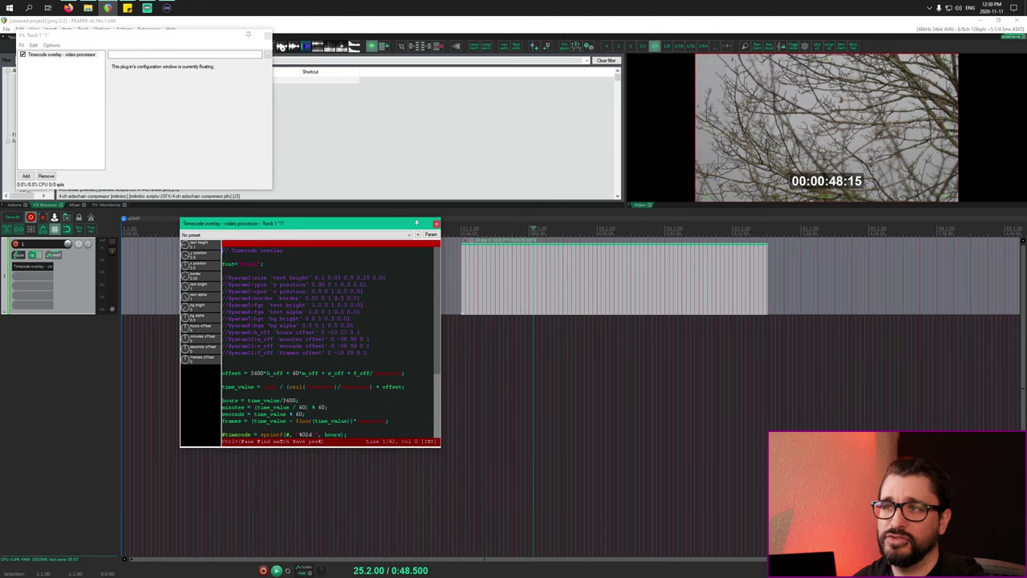
key(Down)
key(Down)
key(Down)
drag(185, 252, 189, 182)
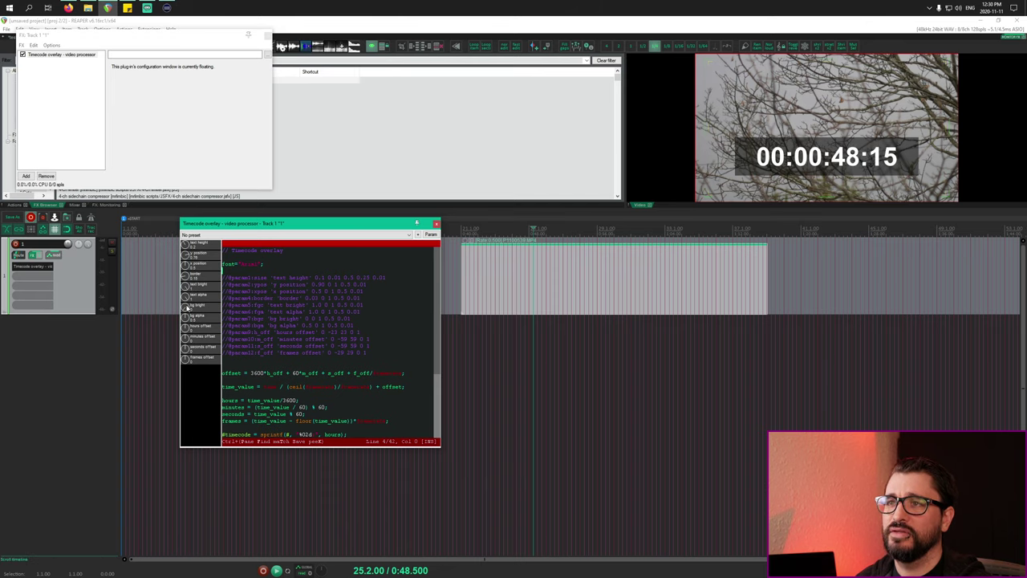
Adjust text alpha, brighten the background box, and offset hours to 01 and frames forward
drag(184, 299, 191, 267)
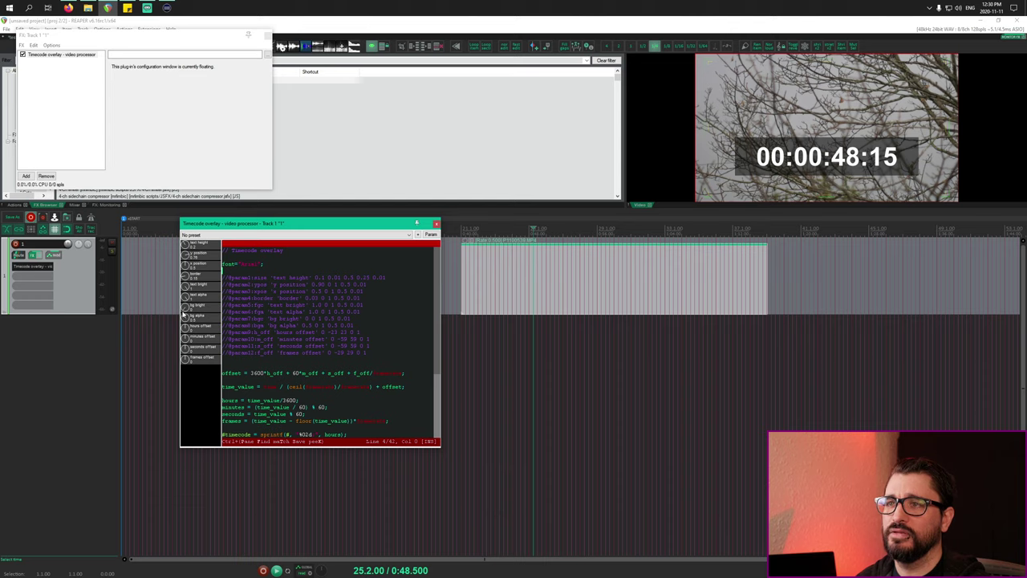
drag(184, 304, 188, 99)
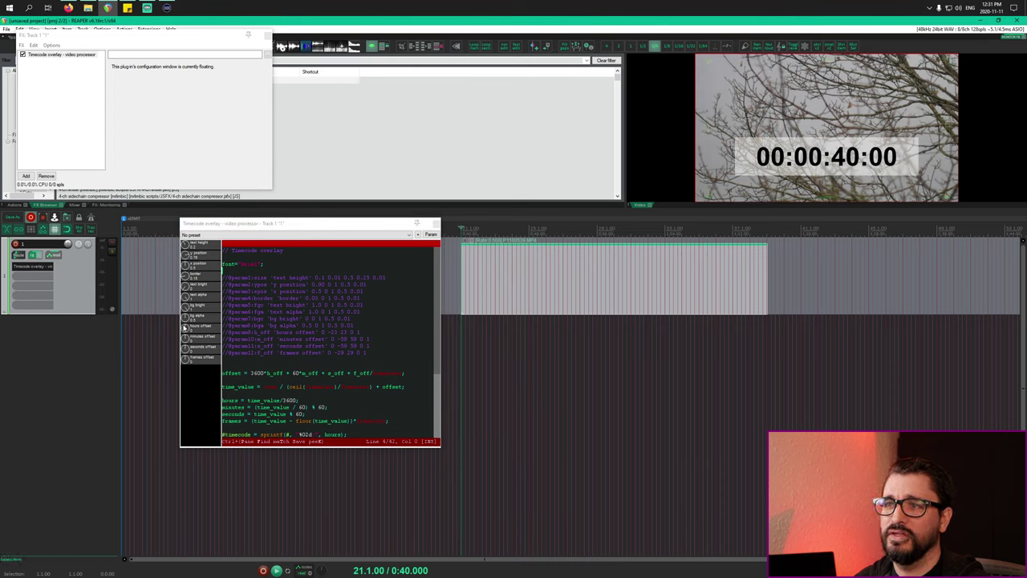
drag(186, 333, 186, 329)
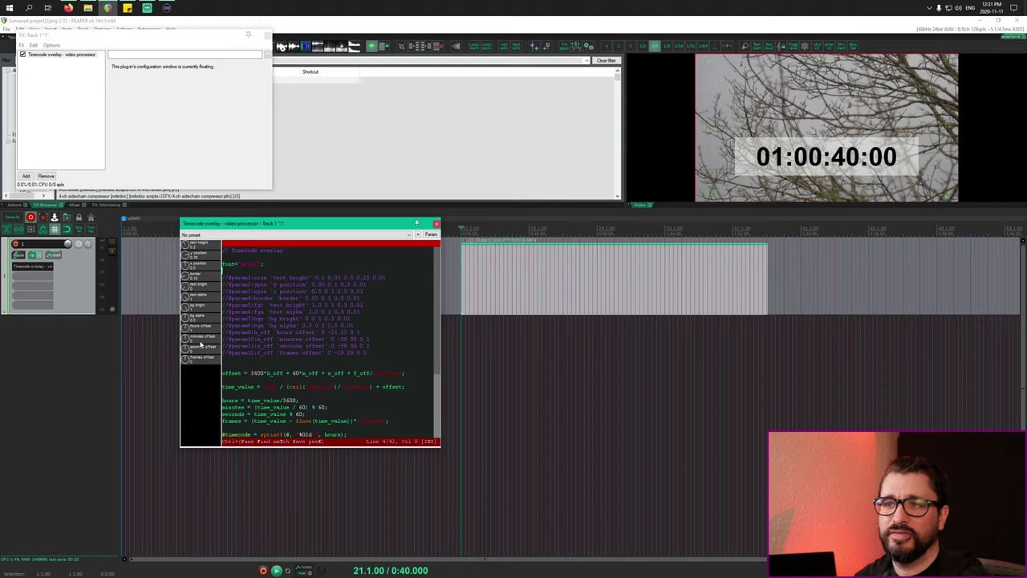
drag(188, 363, 187, 347)
key(alt+Tab)
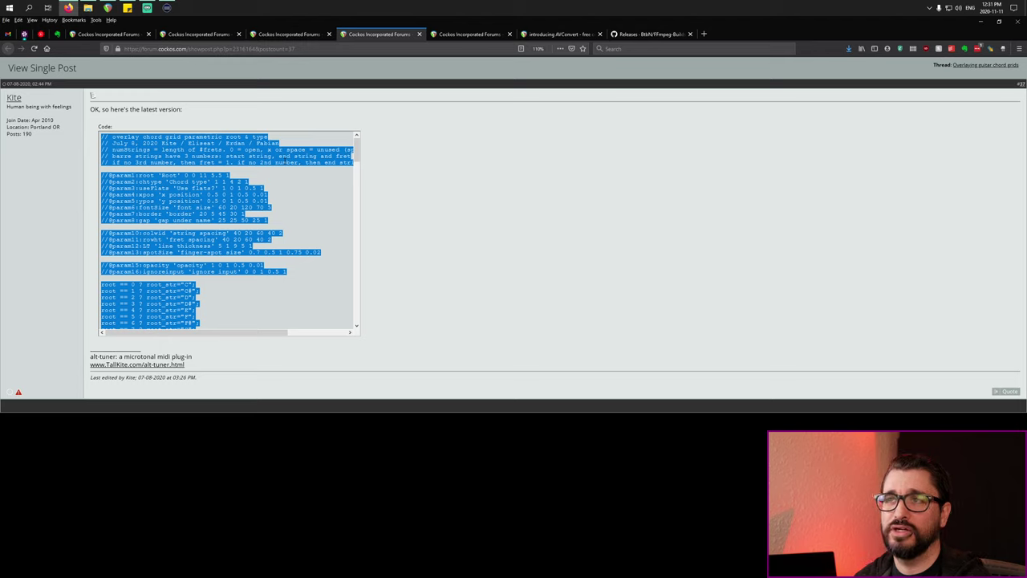
Copy the guitar chord-grid overlay code from the forum post and switch back to REAPER
key(alt)
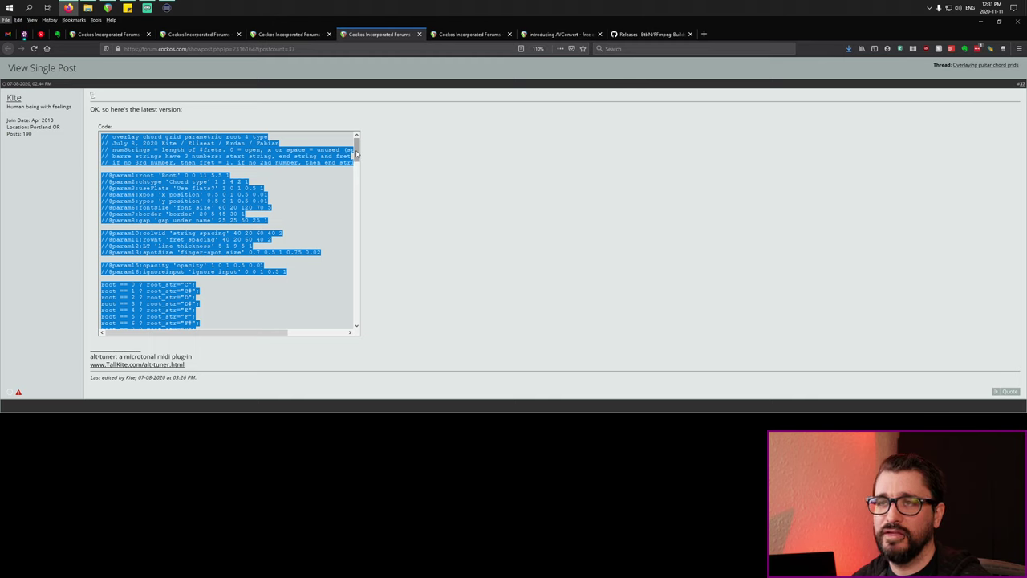
key(alt+Tab)
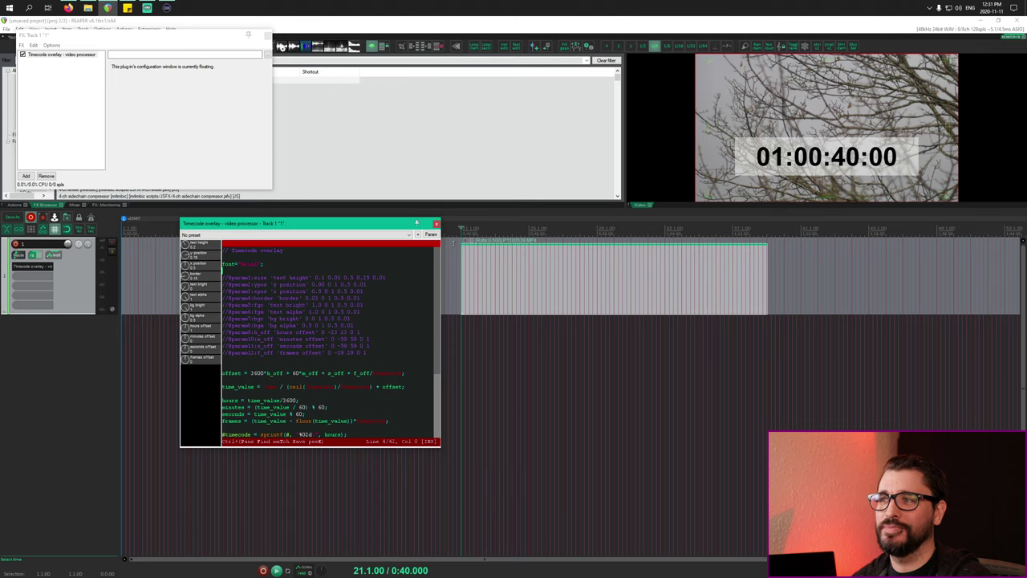
Replace the timecode overlay code with the pasted chord-grid script and save it
click(315, 332)
key(ctrl+a)
key(ctrl+v)
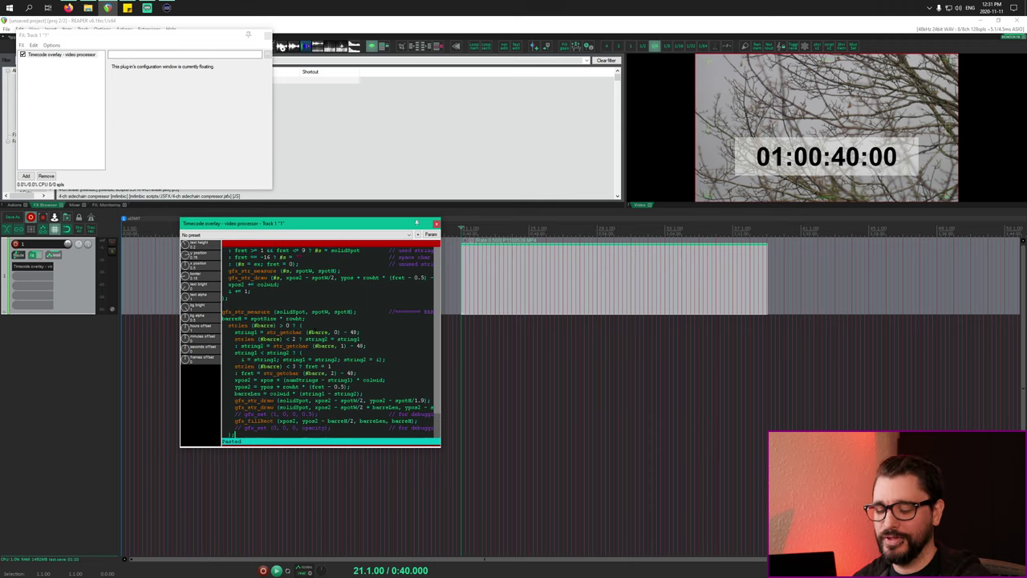
key(ctrl+s)
click(232, 235)
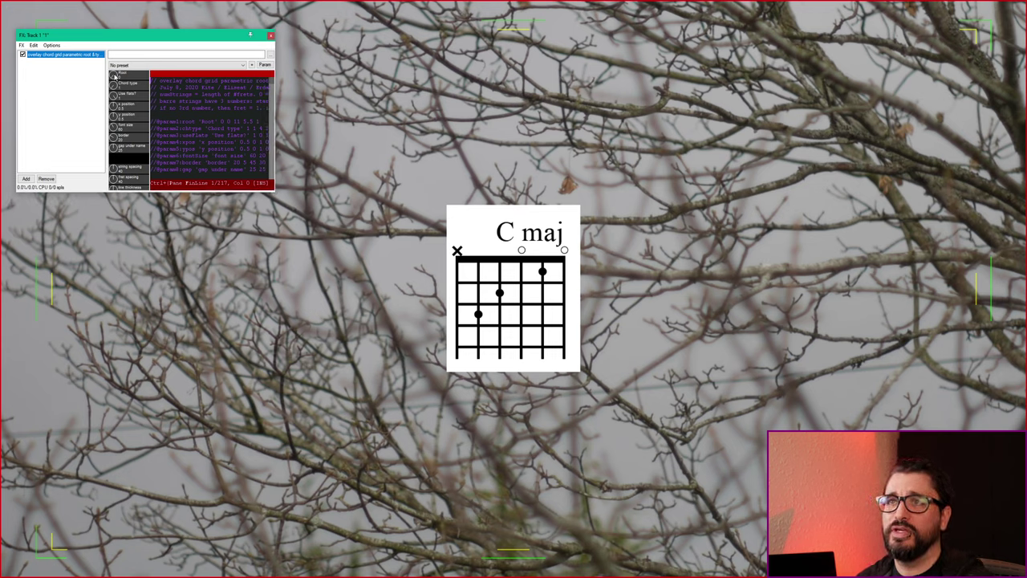
Set the root and chord type to E 7, shift the grid's x position, and enlarge the FX window
drag(115, 74, 122, 20)
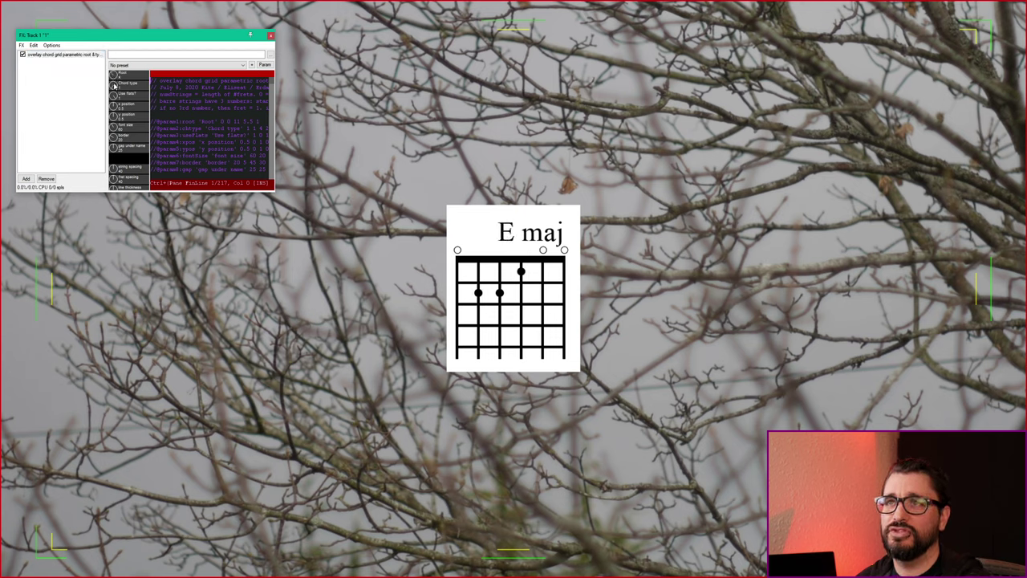
drag(114, 86, 122, 26)
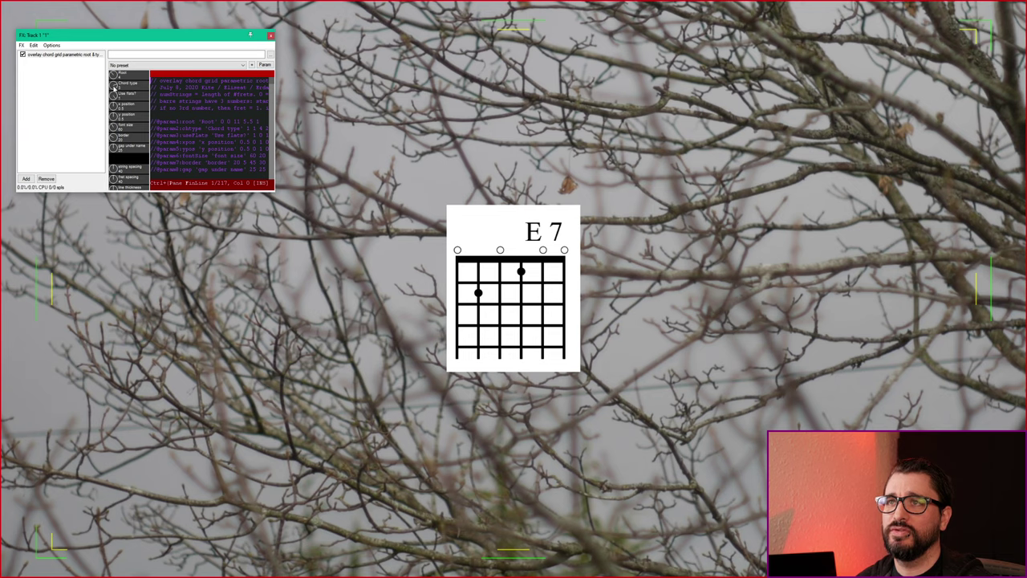
drag(118, 108, 279, 255)
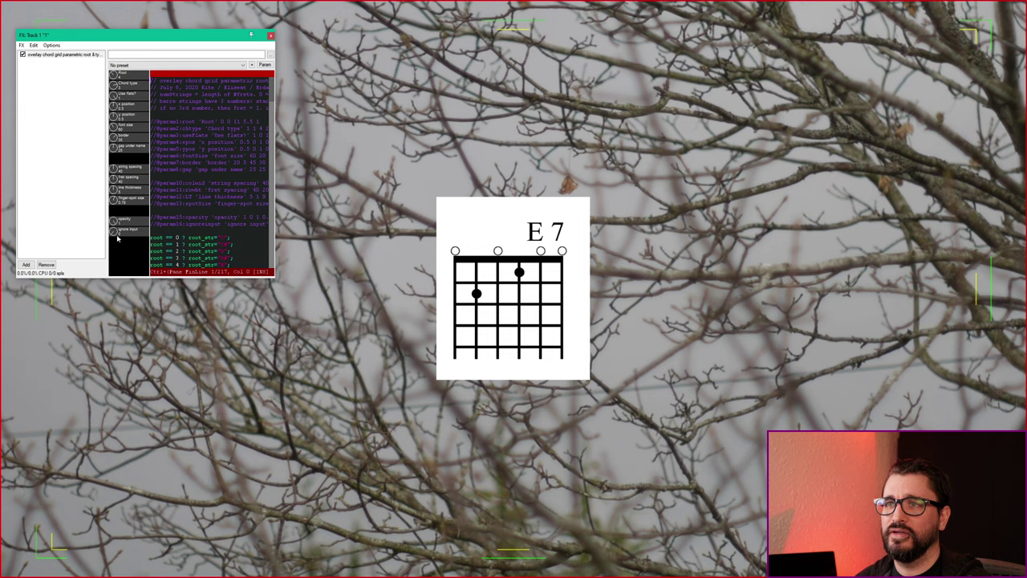
drag(273, 276, 344, 357)
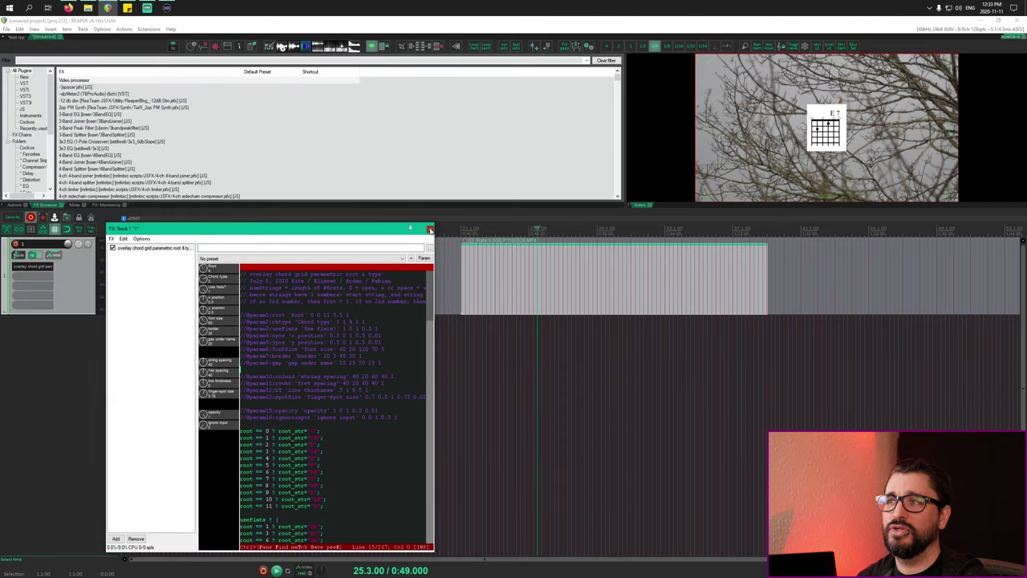
Close the FX chain, move the video item to the project start, and set the edit position to 0:12.500
click(429, 229)
drag(547, 279, 207, 281)
click(173, 291)
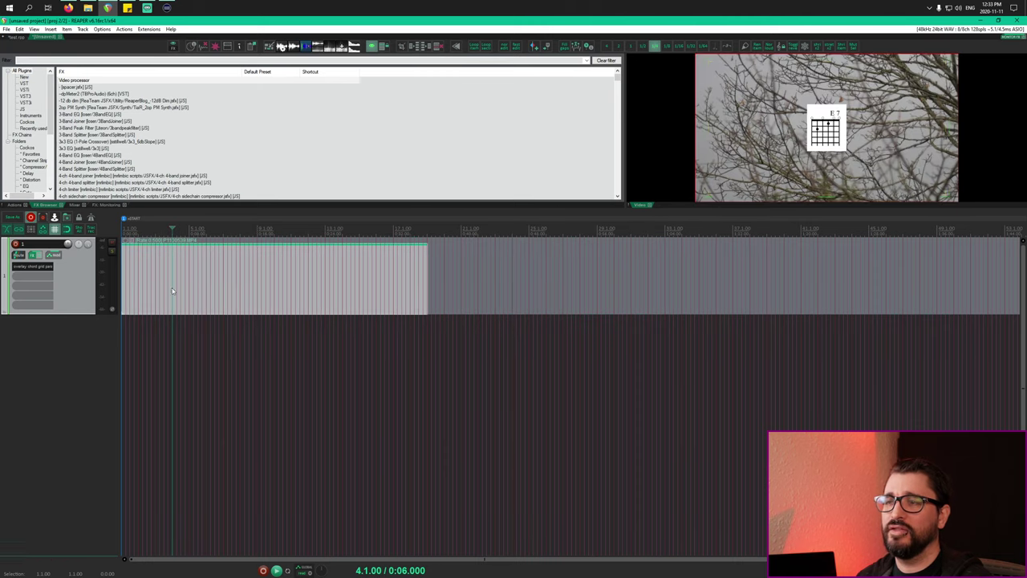
click(229, 280)
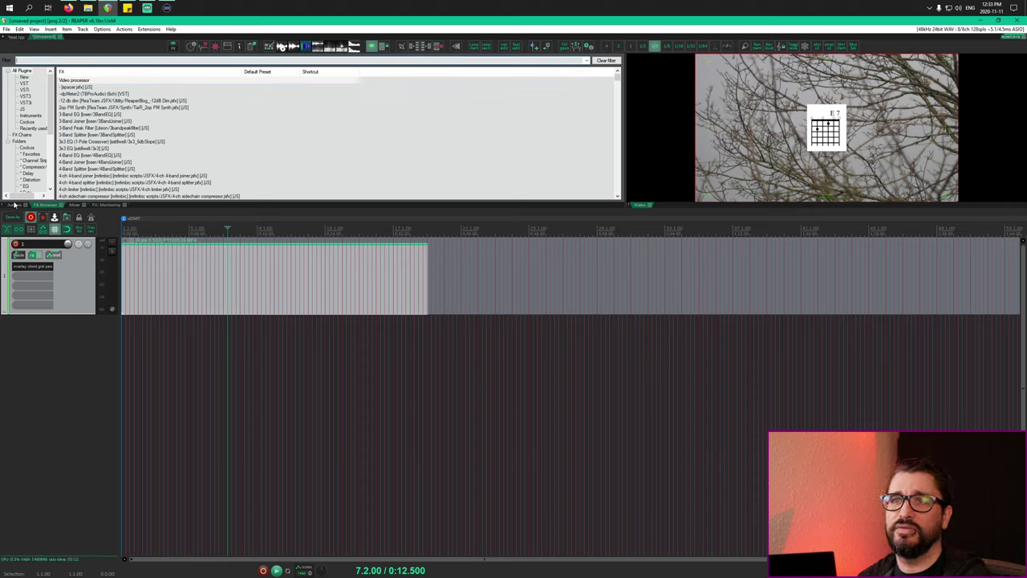
Filter the action list for 'thum' and select the Create thumbnail items script
click(14, 205)
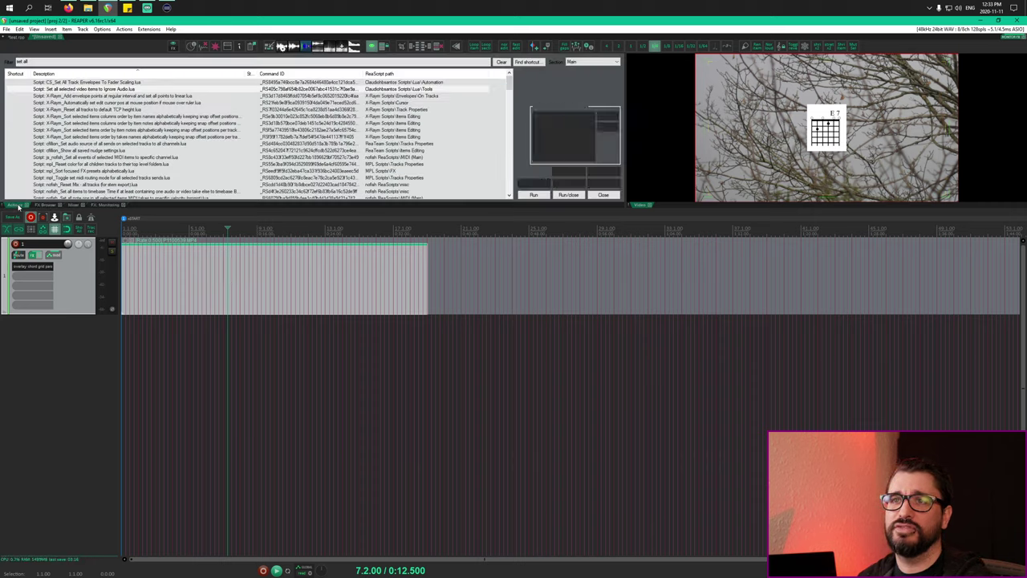
double_click(58, 62)
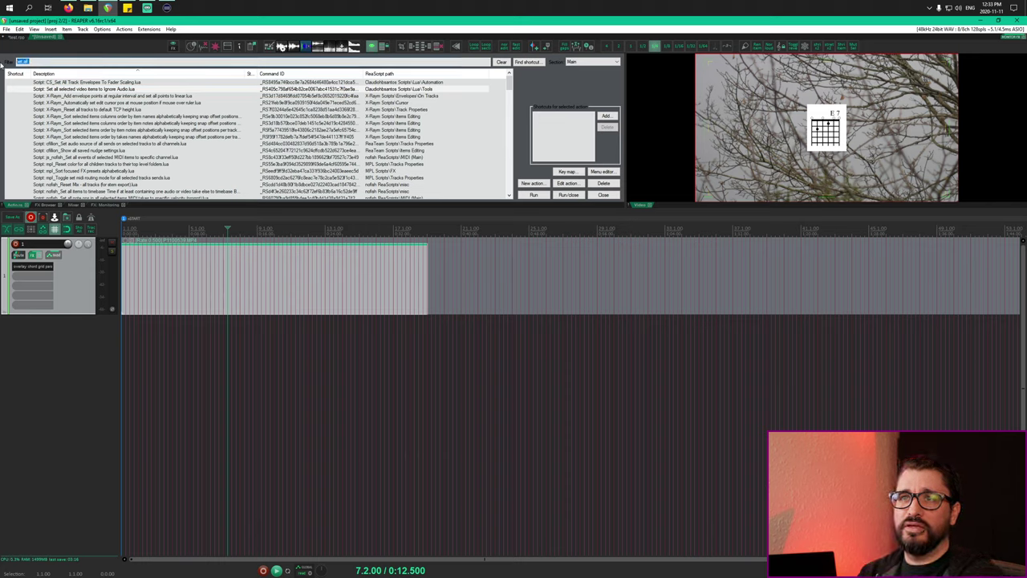
key(BackSpace)
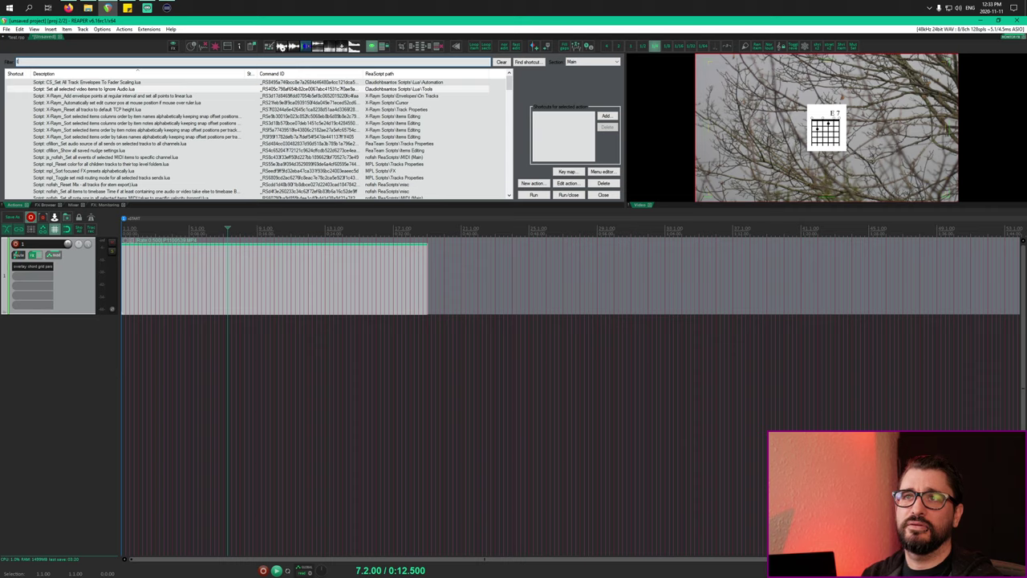
text(thumb)
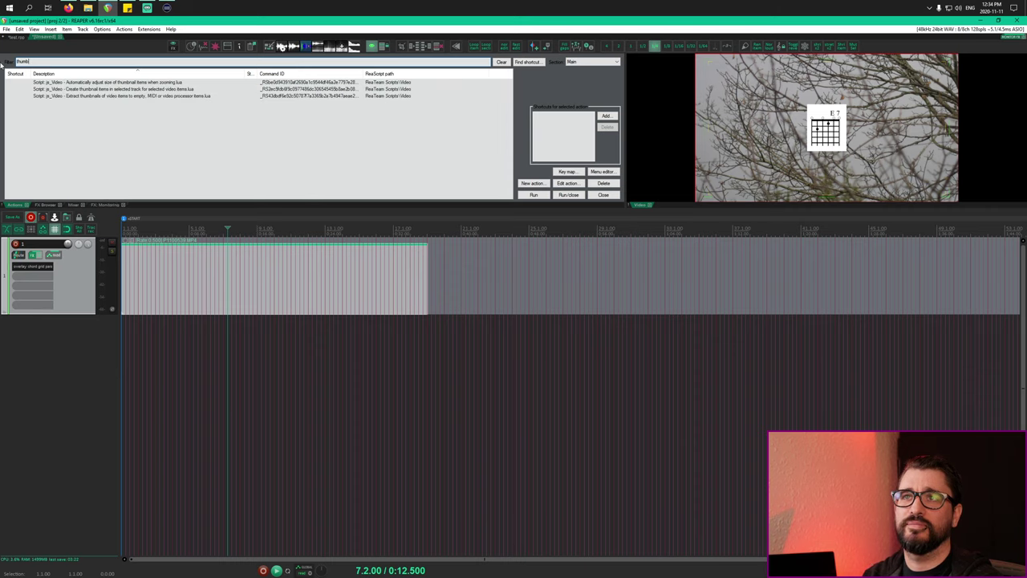
click(92, 89)
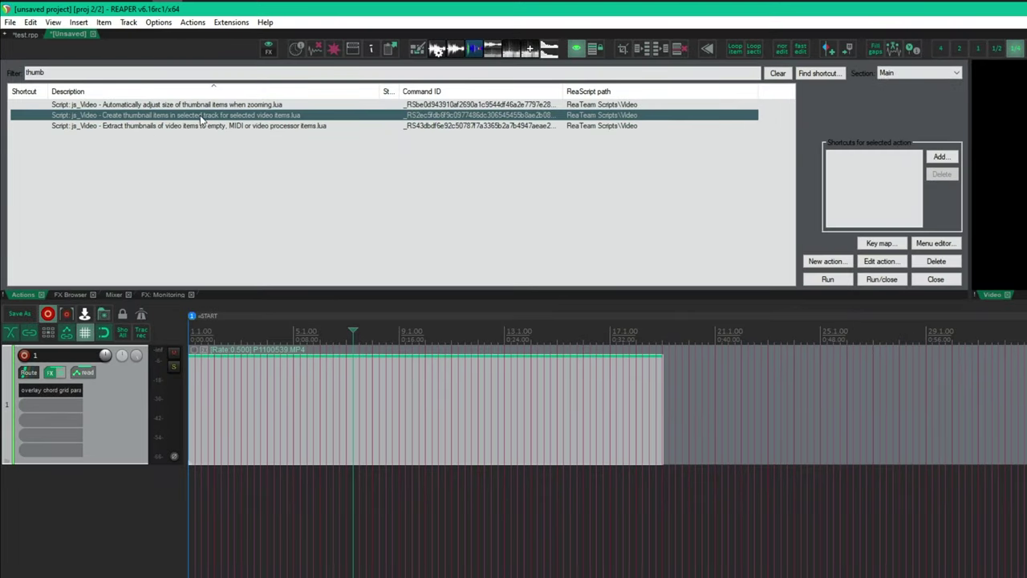
Run Create thumbnail items, saving 100-pixel thumbnails every 1/2 second to REAPER Media
double_click(277, 118)
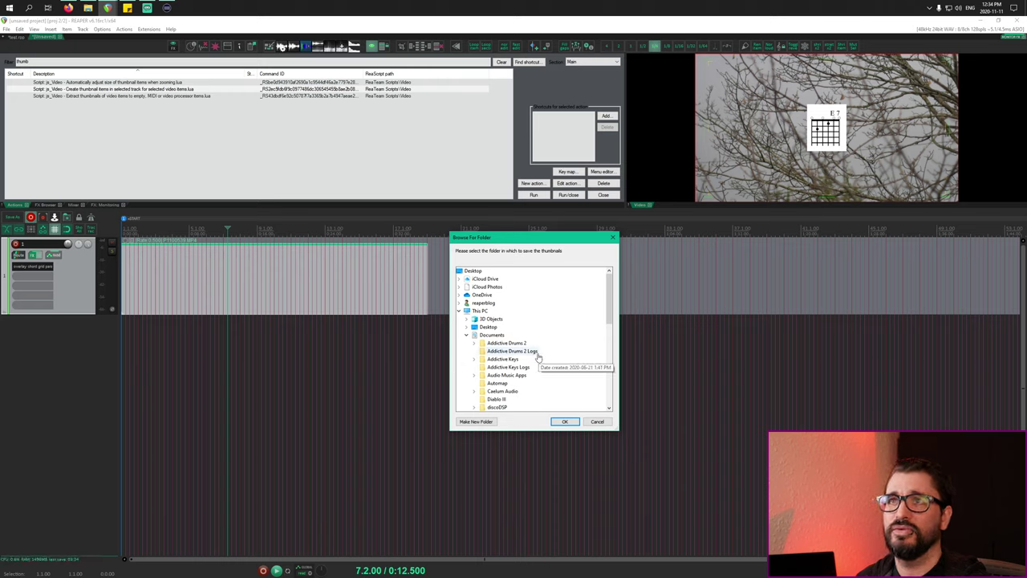
scroll(533, 355, down, 10)
scroll(532, 354, up, 5)
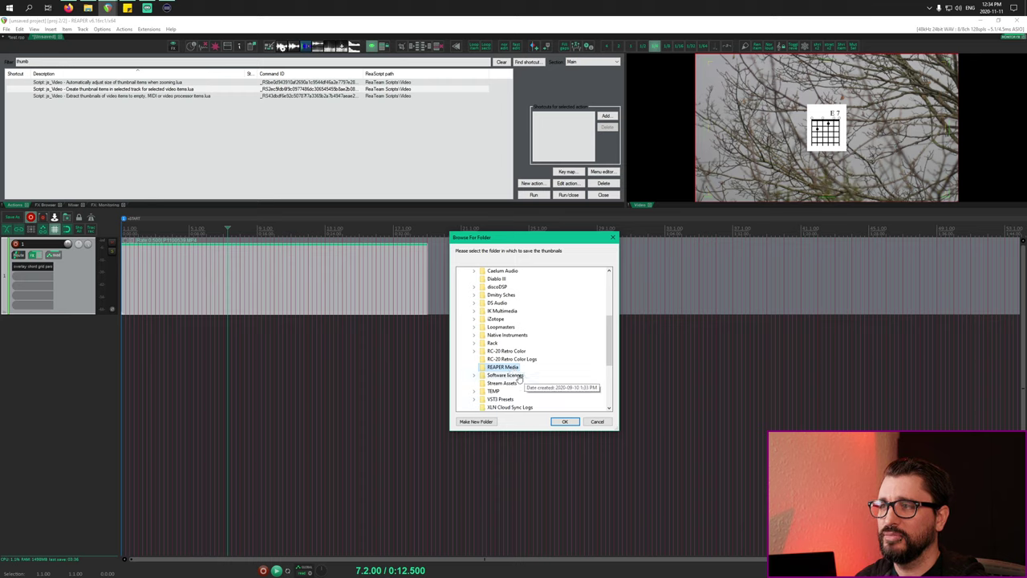
click(506, 368)
click(564, 421)
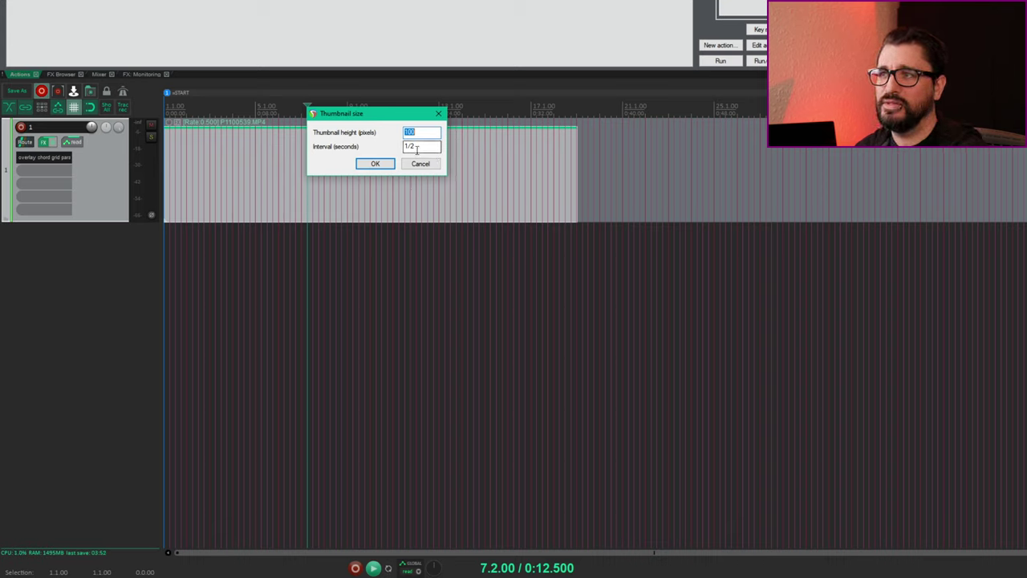
click(375, 163)
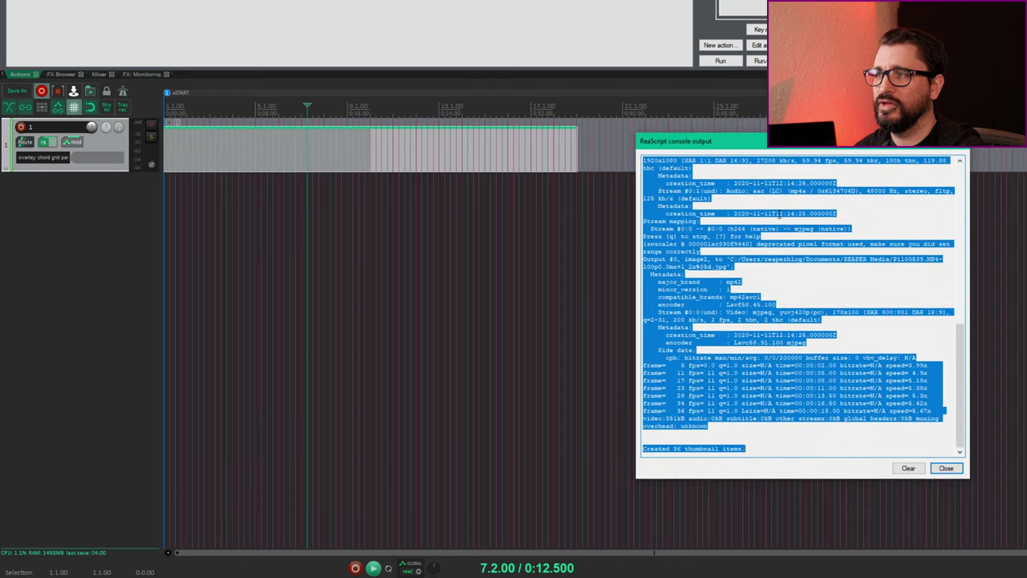
Close the ReaScript console and make the track taller to display the thumbnails
click(775, 252)
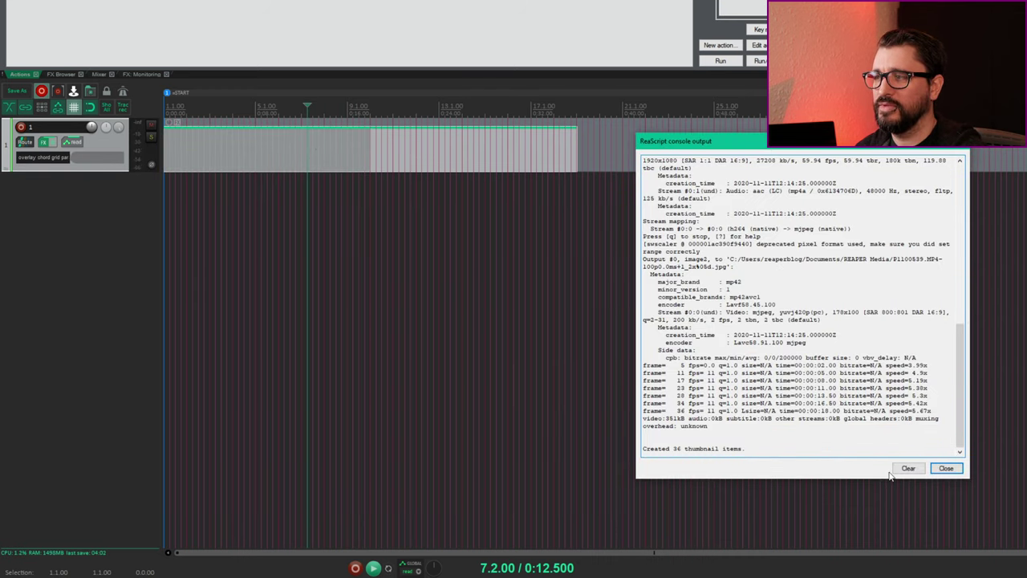
click(946, 467)
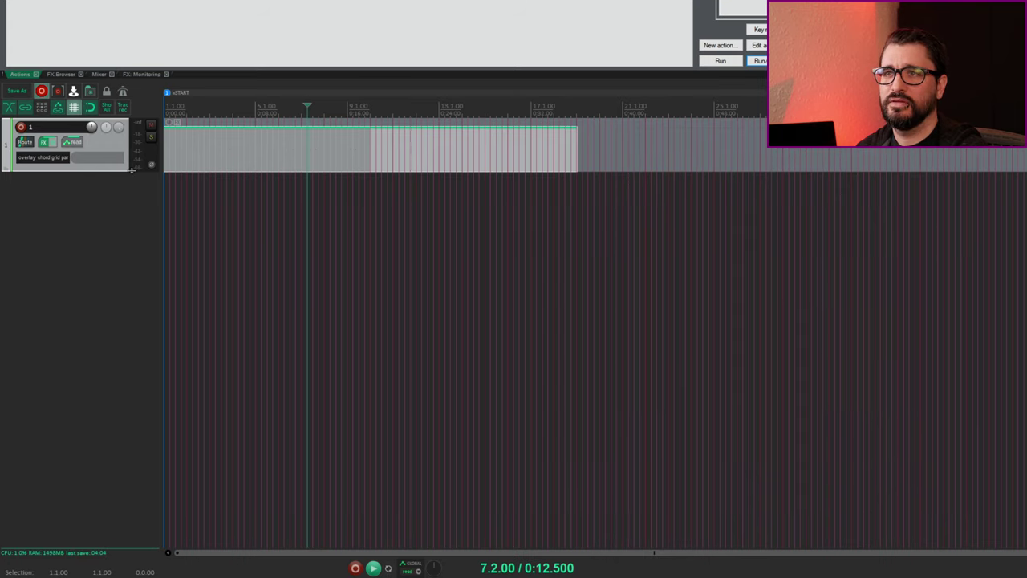
drag(140, 171, 140, 305)
Select the thumbnail item, return to the project start, and play to preview the thumbnails
click(228, 240)
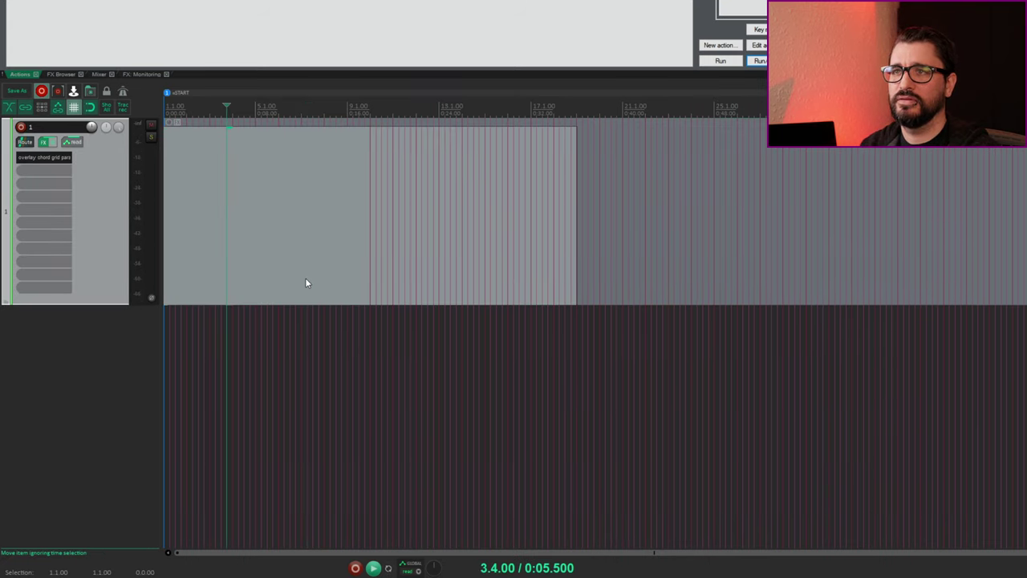
key(Home)
scroll(313, 277, up, 5)
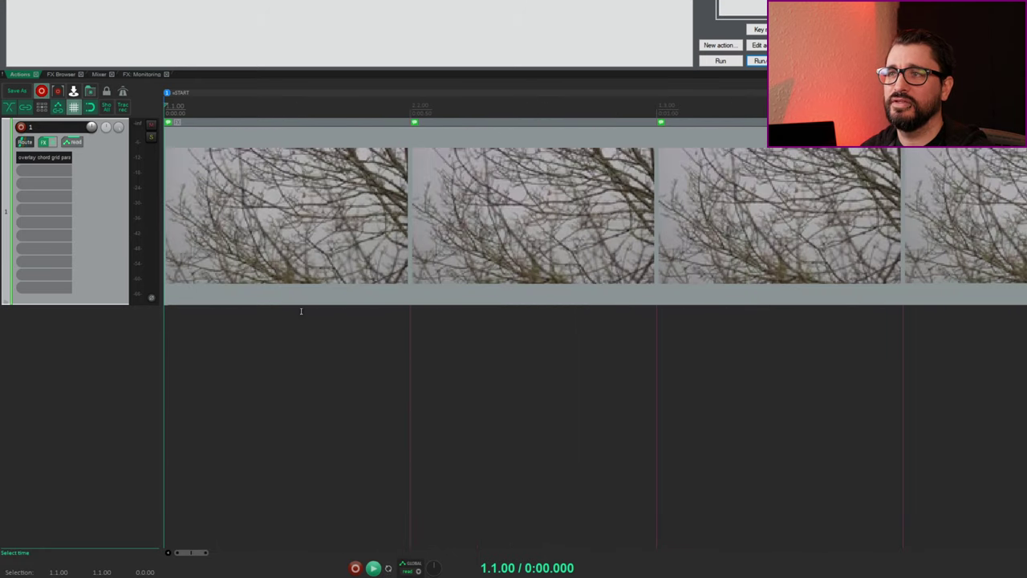
scroll(301, 307, down, 3)
scroll(301, 309, up, 2)
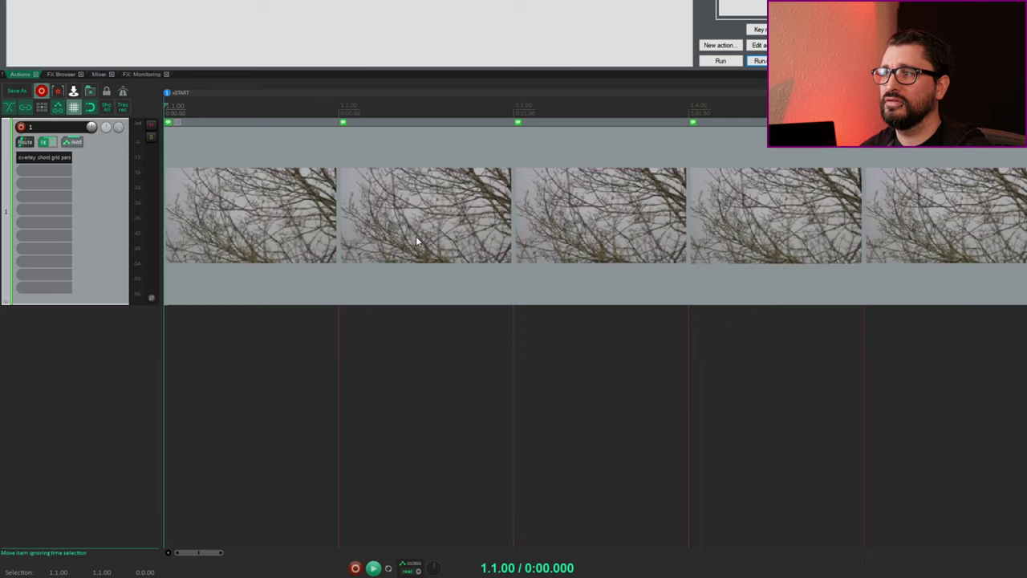
scroll(415, 236, down, 3)
key(space)
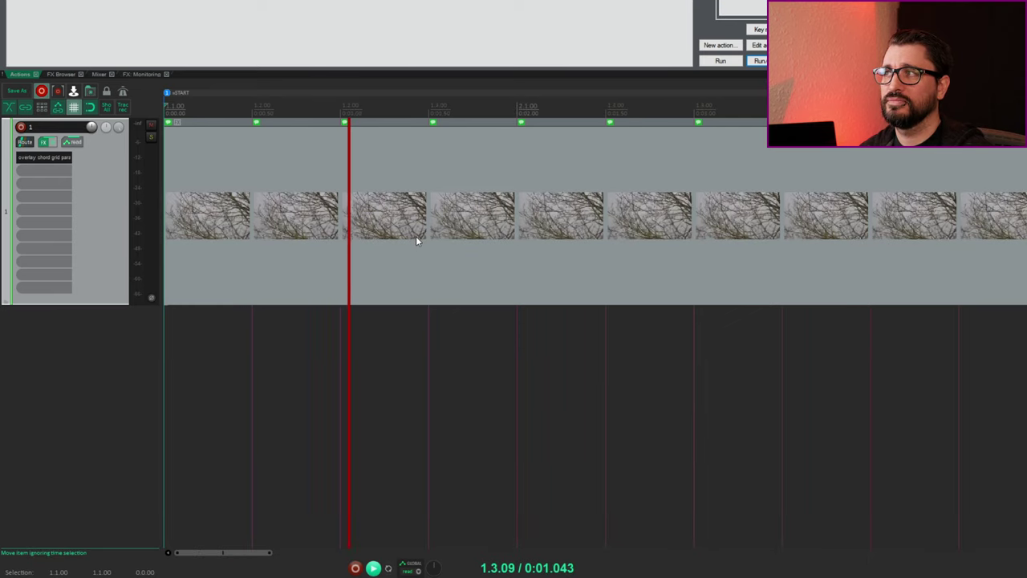
scroll(416, 235, down, 3)
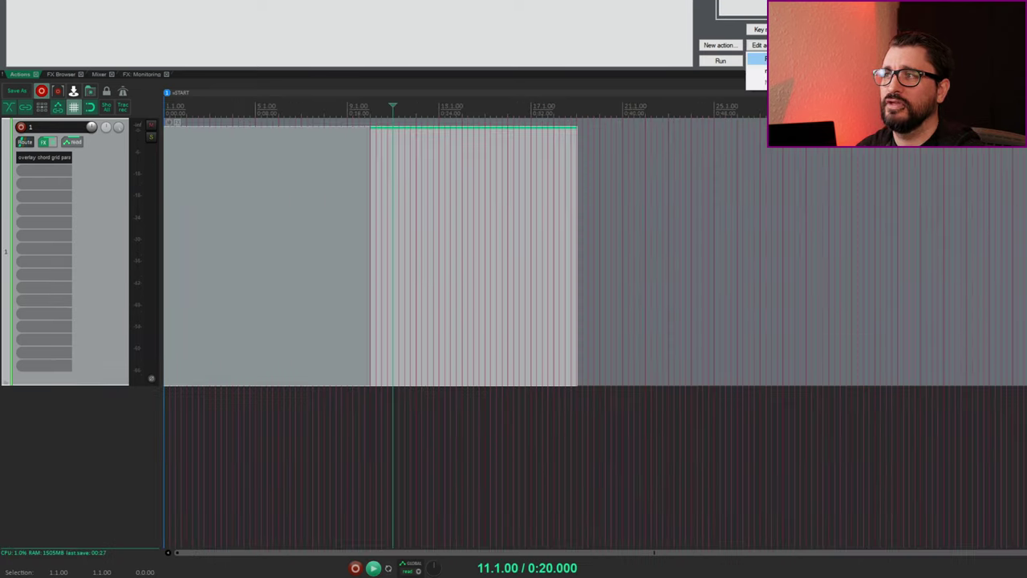
Stop playback, read the Video scene detection script thread's first post, then return to REAPER
click(758, 45)
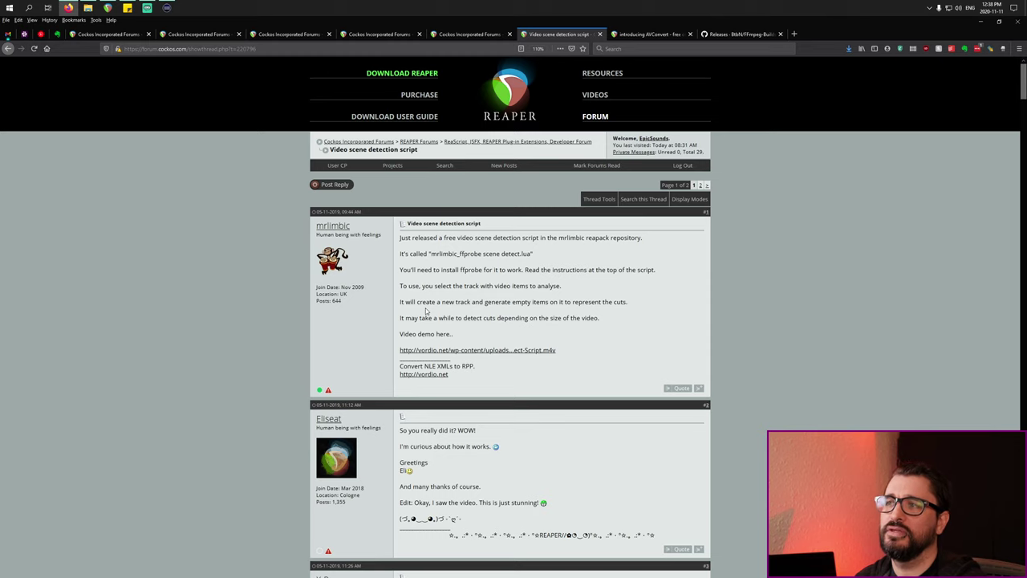
scroll(425, 309, down, 3)
scroll(423, 307, down, 3)
scroll(423, 307, up, 5)
scroll(423, 308, up, 2)
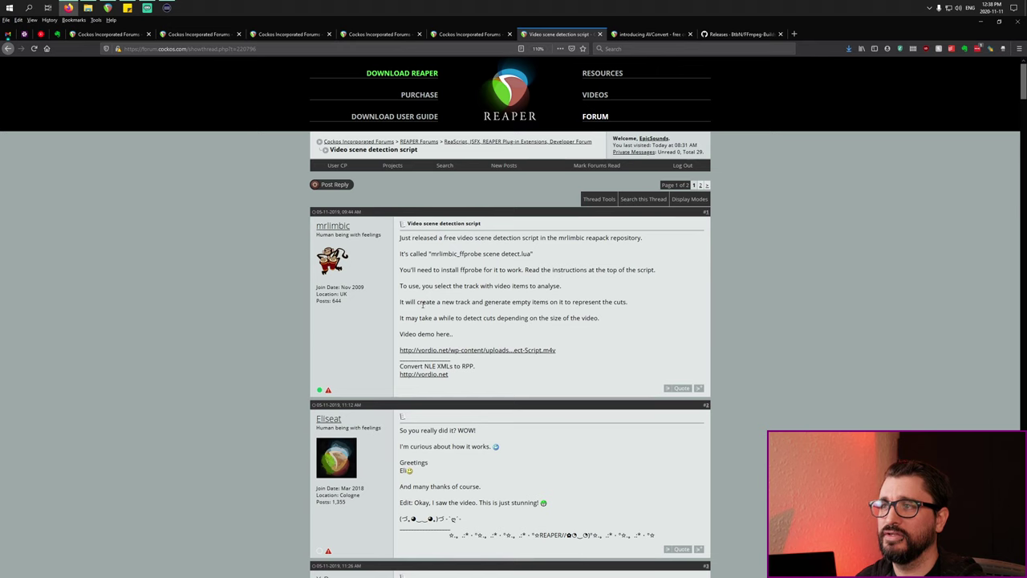
key(alt+Tab)
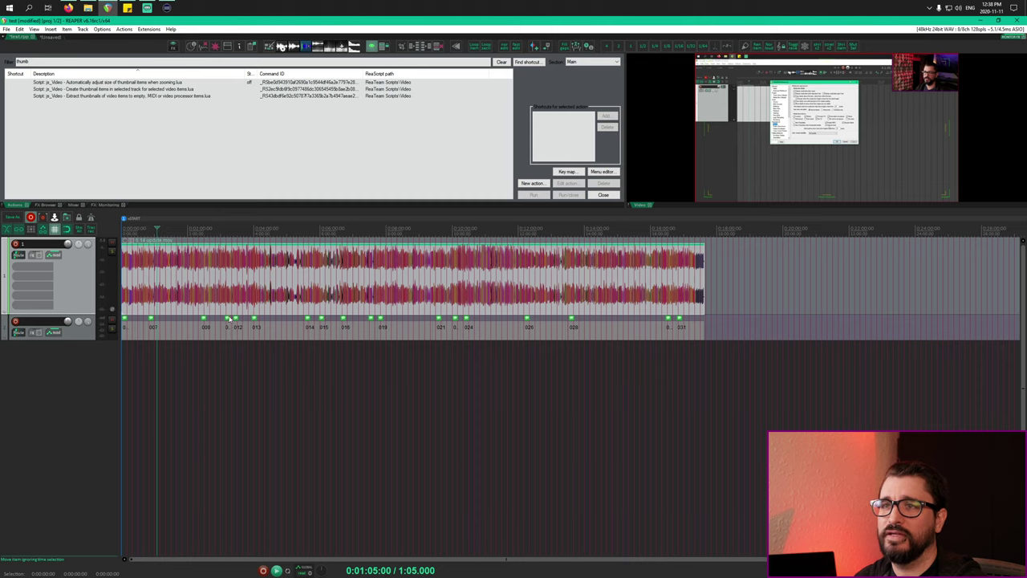
Make track 2 taller and zoom in to show the numbered scene items
drag(90, 338, 74, 406)
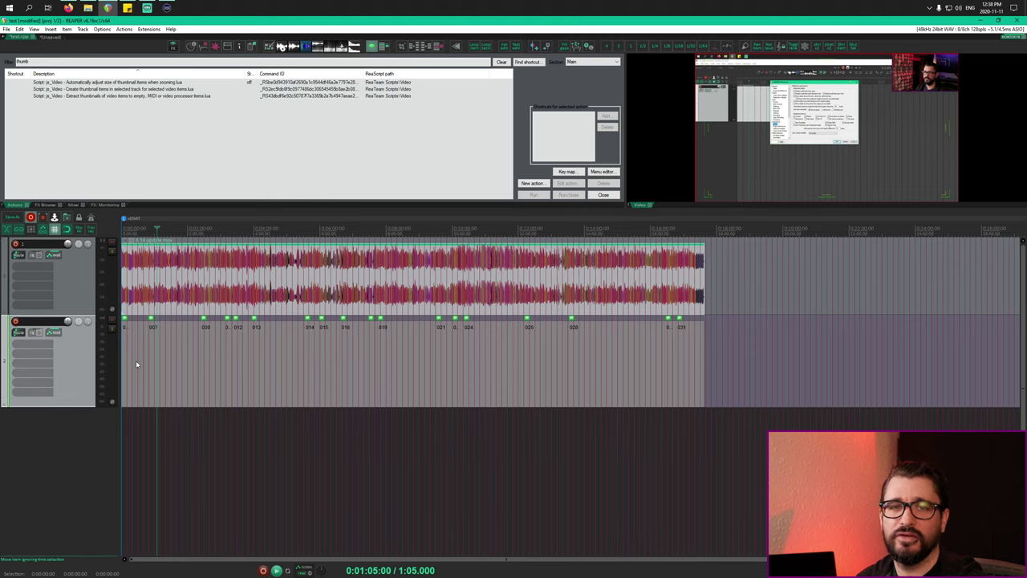
scroll(182, 362, up, 3)
scroll(181, 362, up, 2)
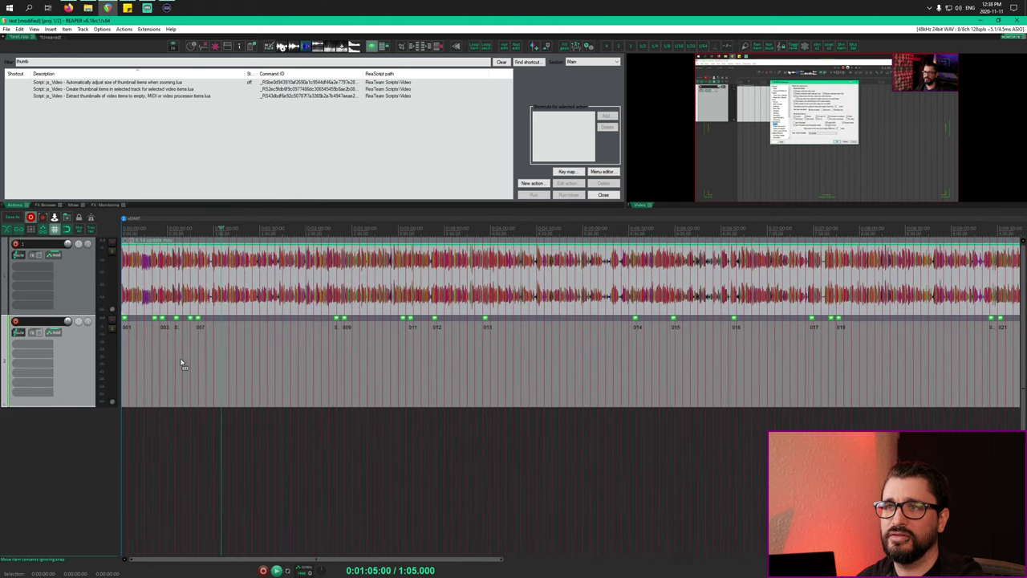
scroll(181, 362, down, 2)
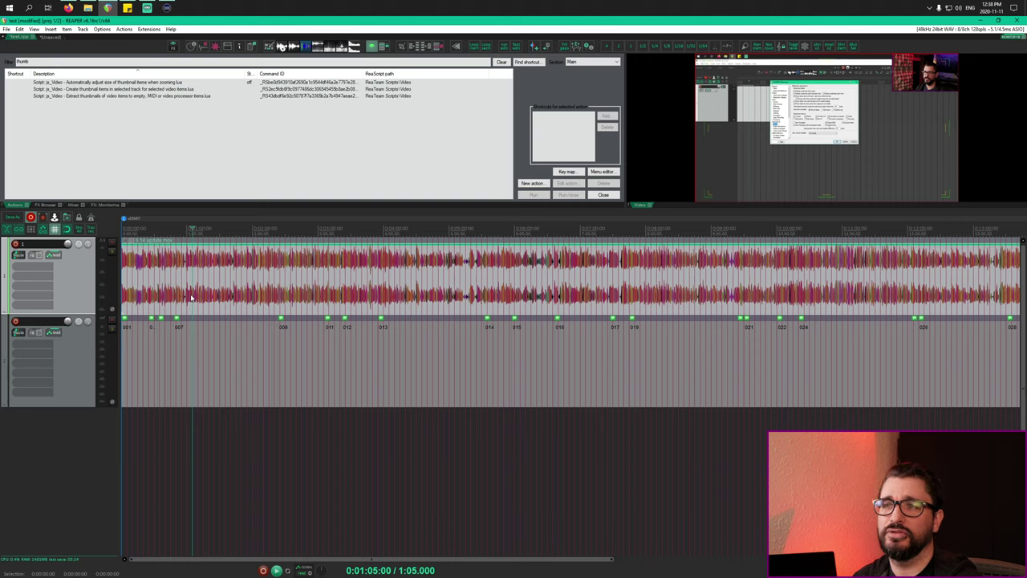
Select scene item 009, then bring up a File Explorer window
drag(273, 353, 183, 349)
drag(280, 353, 319, 353)
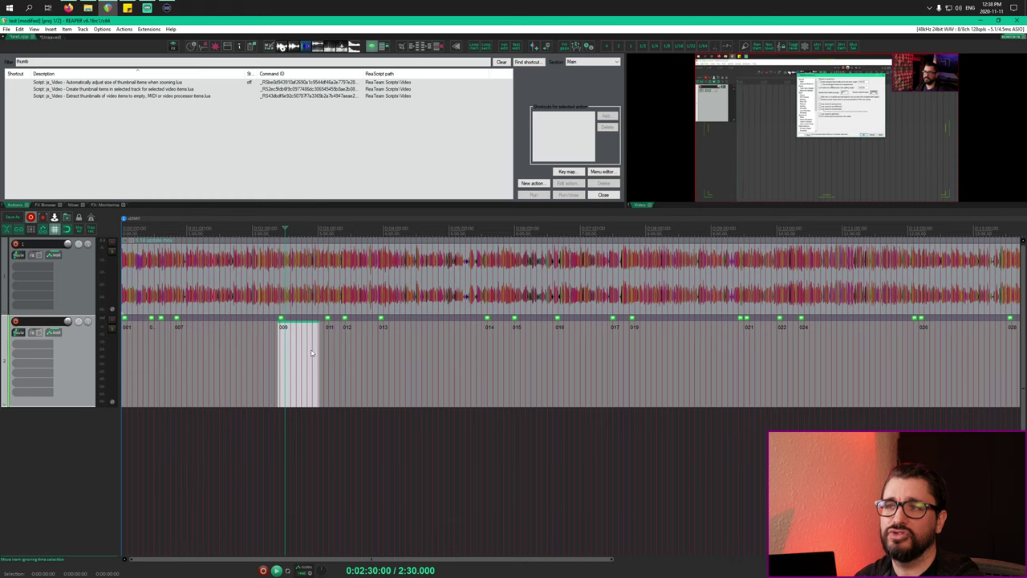
scroll(301, 353, up, 3)
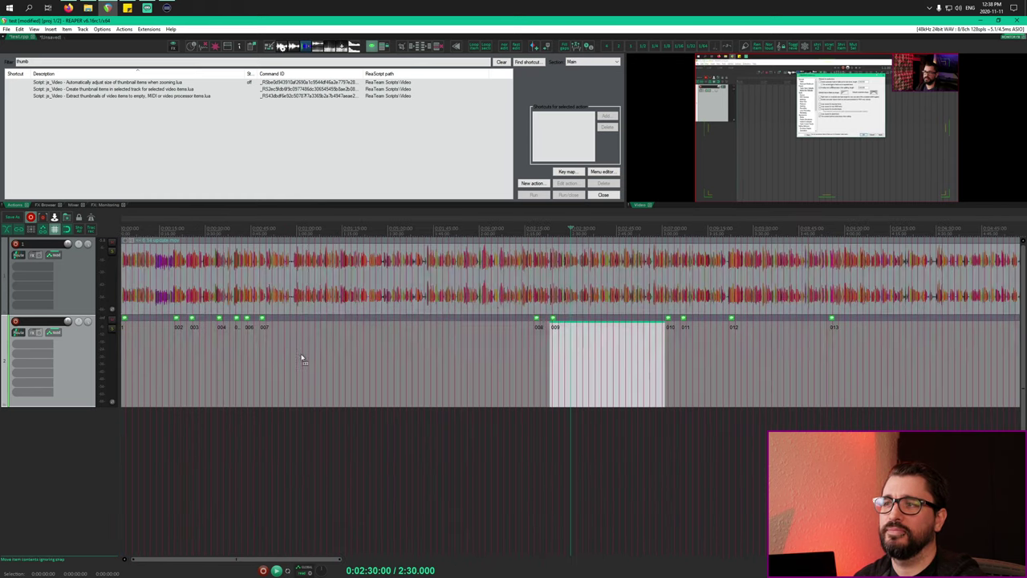
click(88, 7)
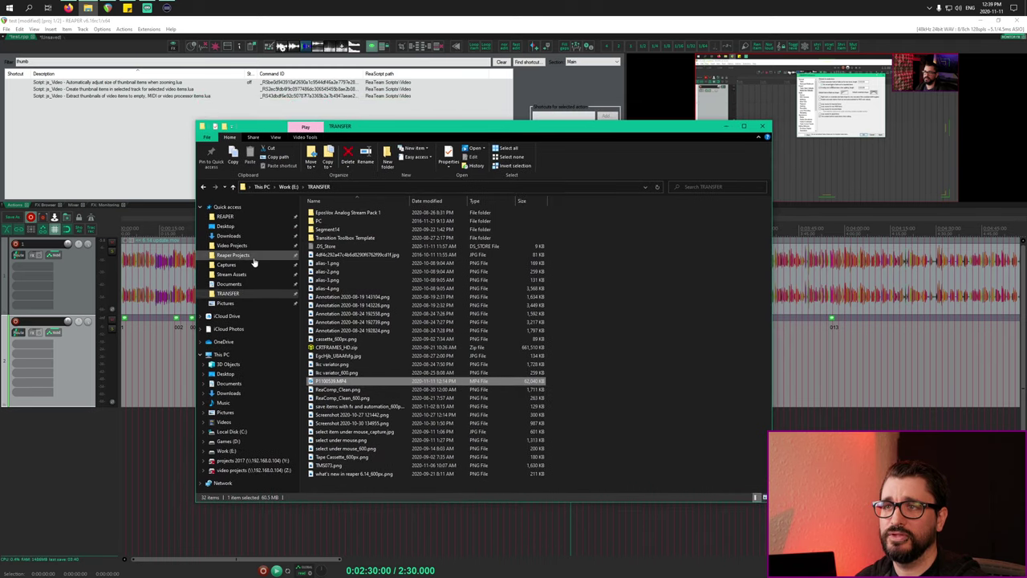
Open 6.14 update-Scenes.txt from Video Projects > Audio Files, widen Notepad to read it, then close it
click(236, 246)
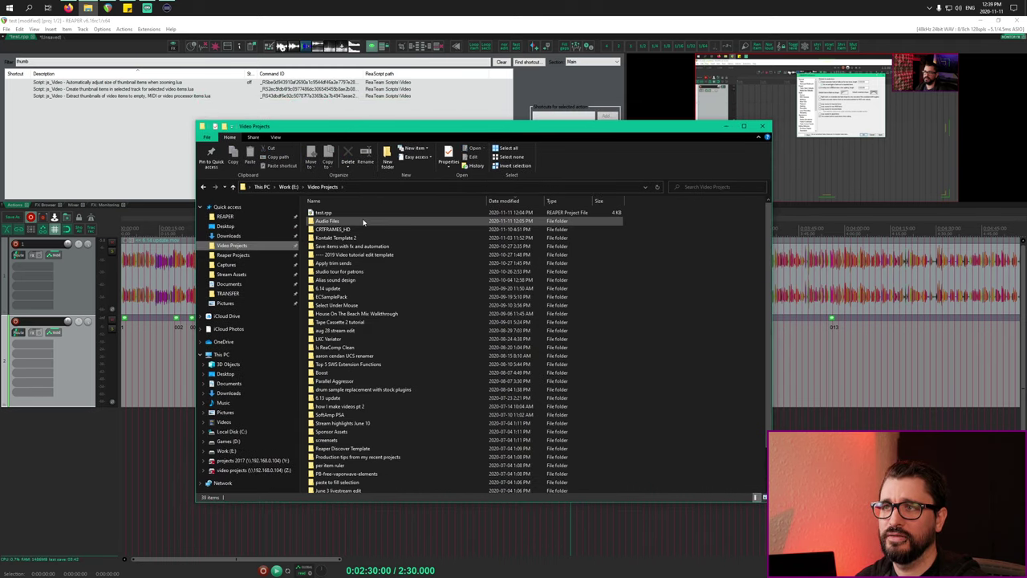
double_click(362, 221)
click(358, 215)
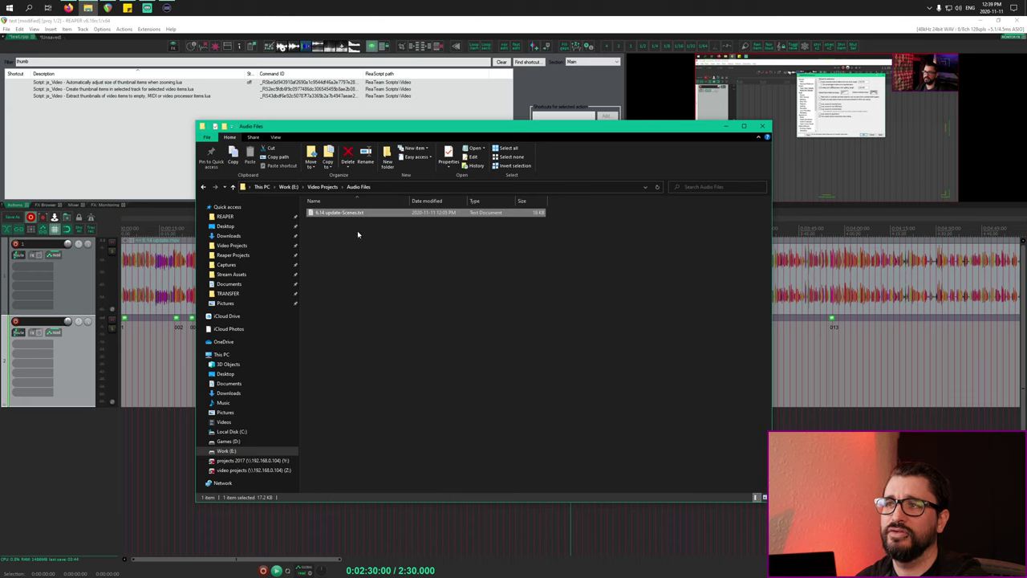
double_click(360, 215)
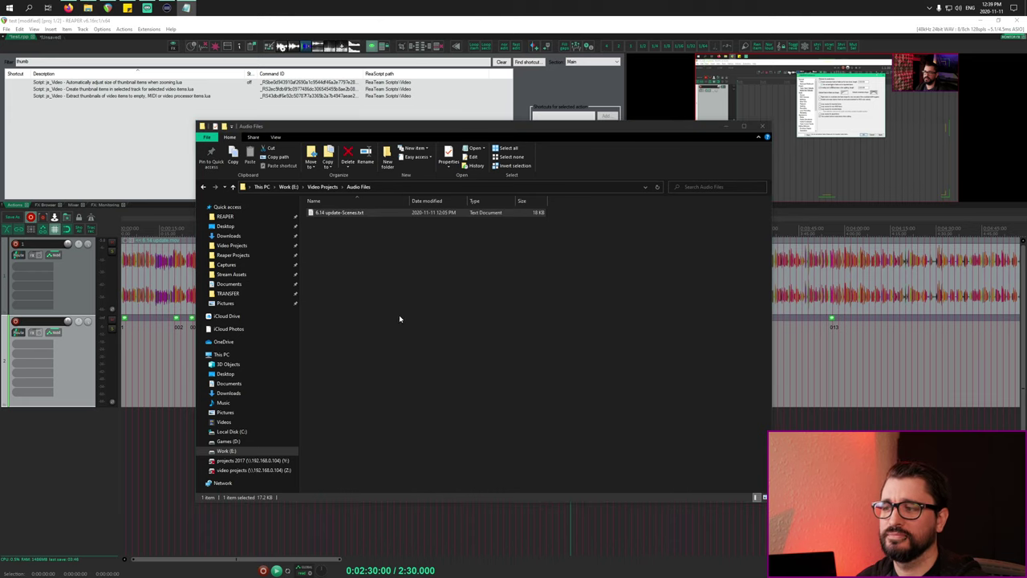
drag(762, 153, 927, 153)
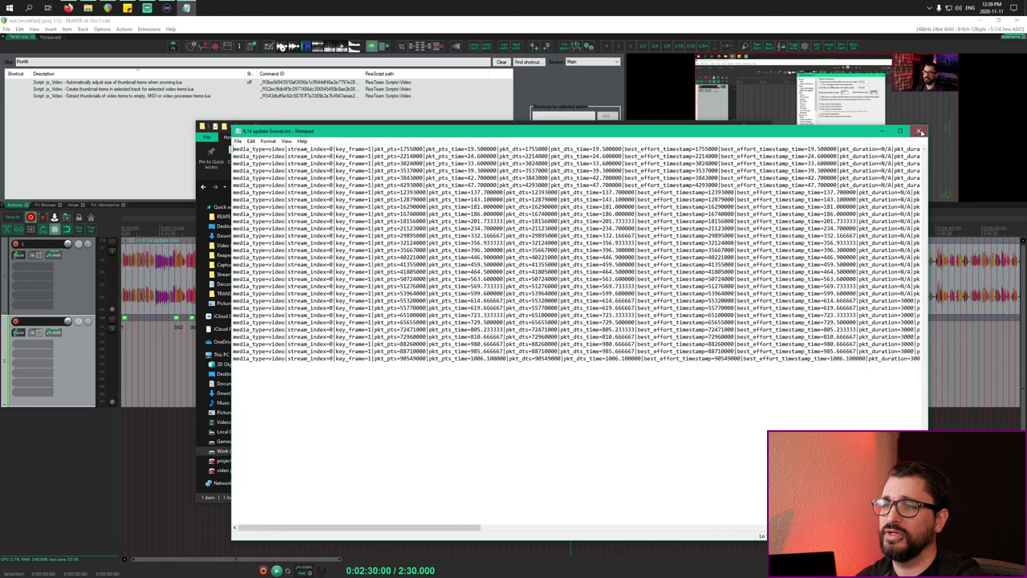
click(921, 128)
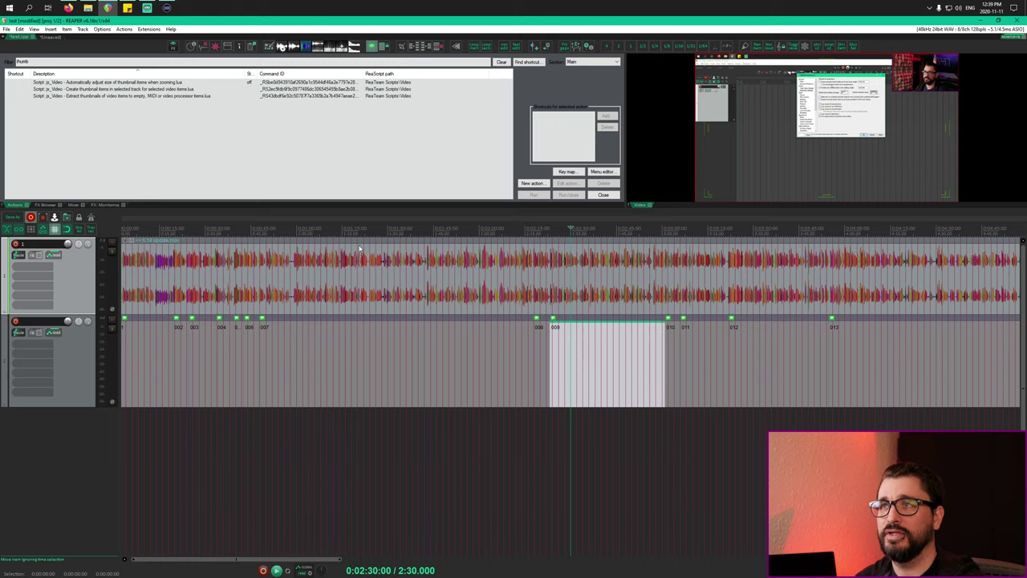
Navigate File Explorer to REAPER's resource folder and open UserPlugins
key(alt+Tab)
click(495, 268)
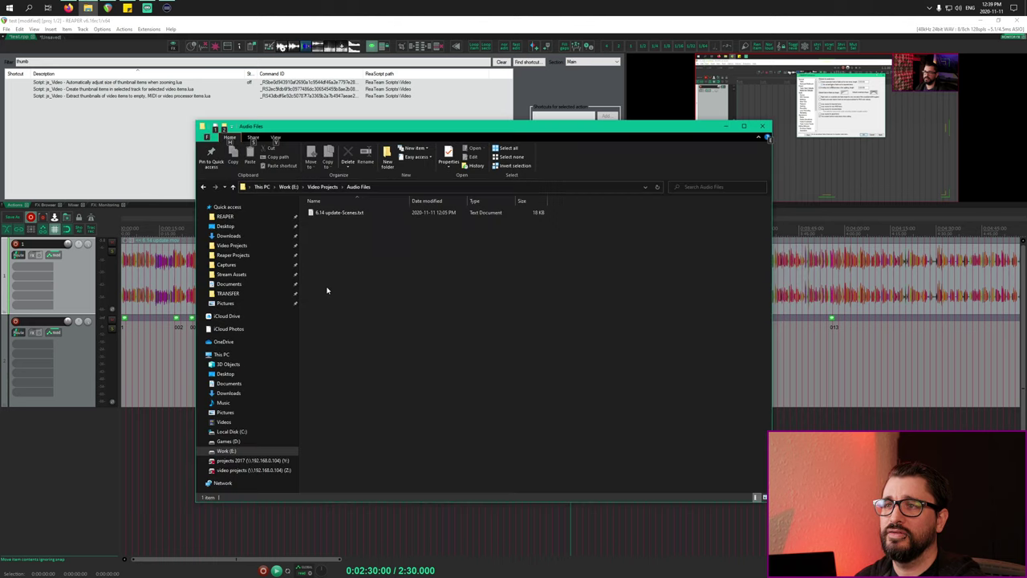
click(225, 216)
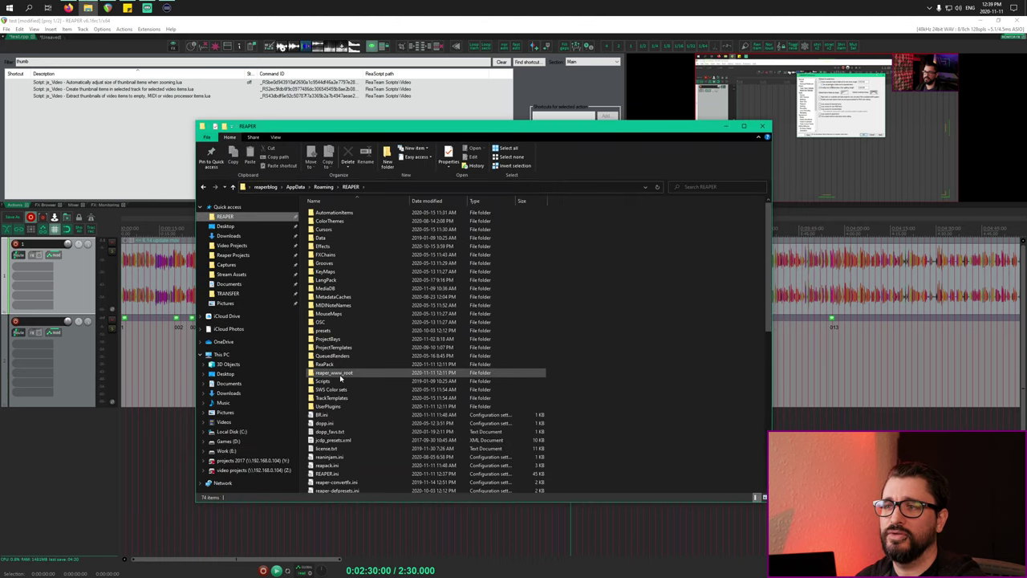
double_click(343, 406)
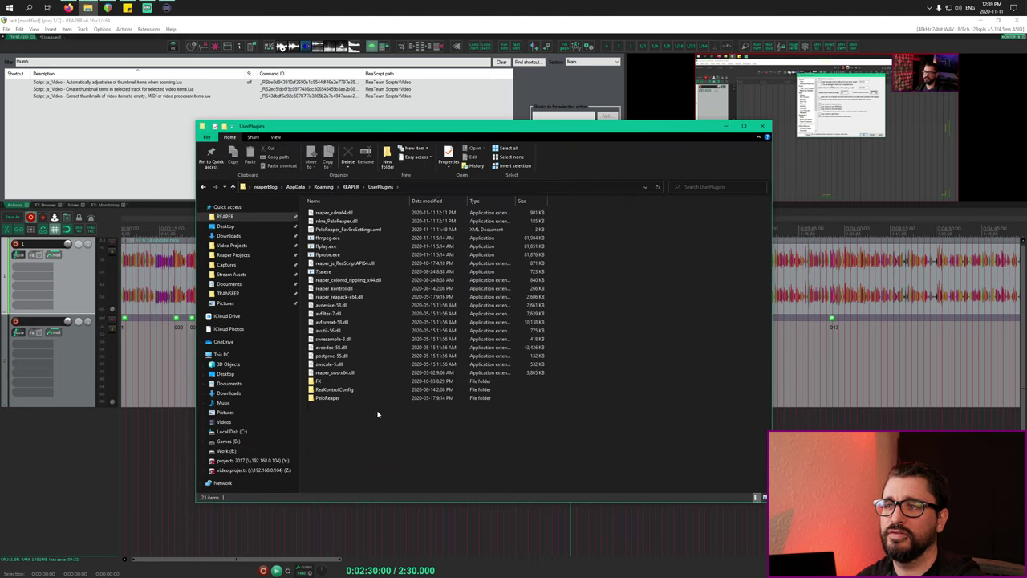
Highlight ffmpeg.exe, ffplay.exe and ffprobe.exe, then return to the REAPER project
click(353, 239)
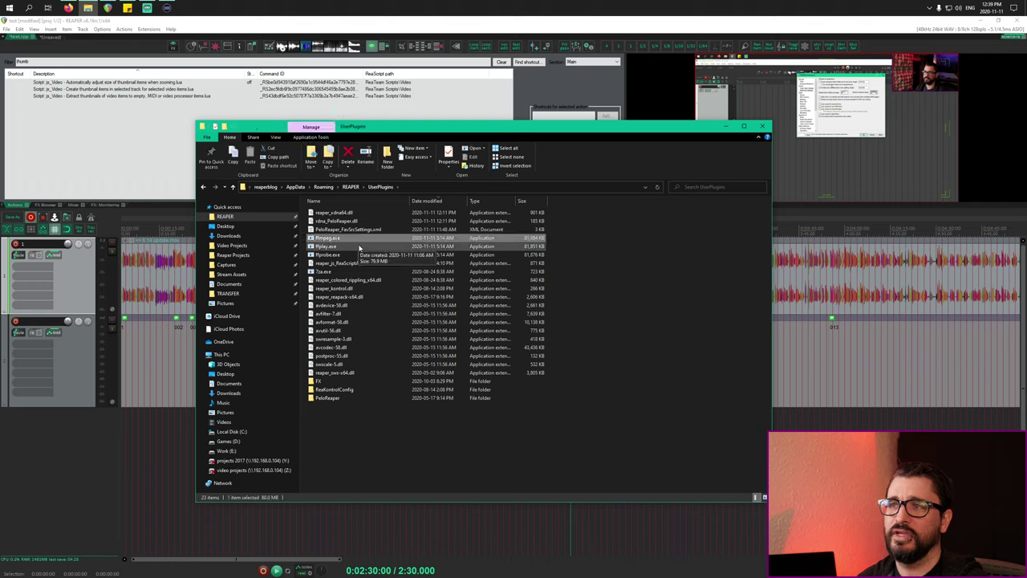
click(359, 247)
key(Down)
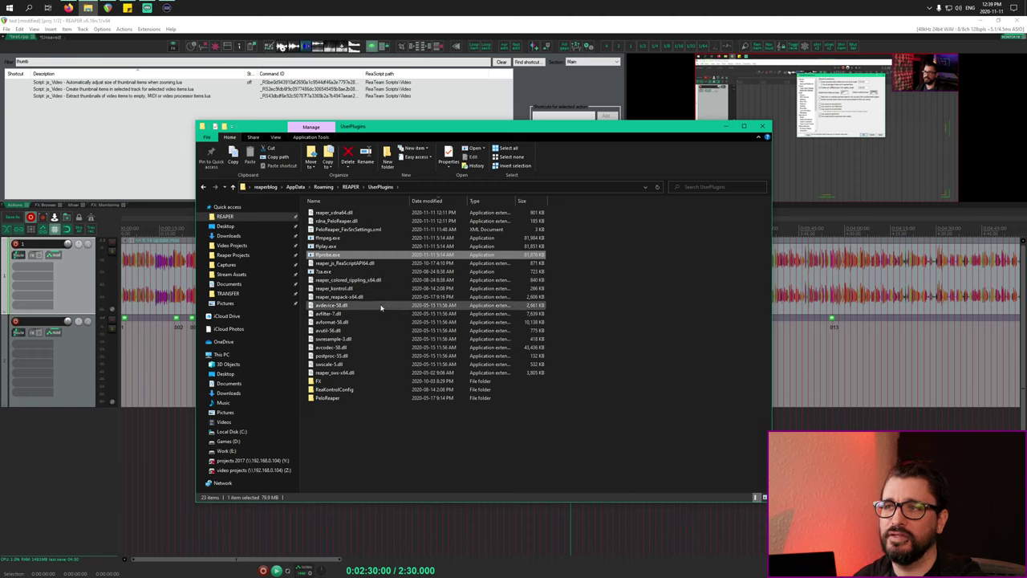
click(380, 431)
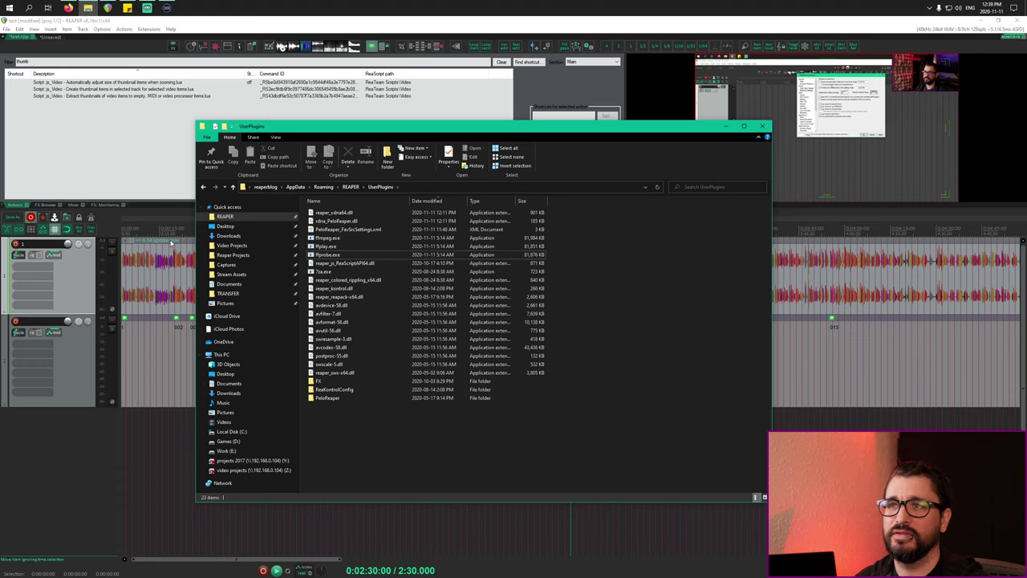
key(alt+Tab)
Jump to the project start and preview scene items 001 and 002, scrubbing to about 0:31
click(375, 364)
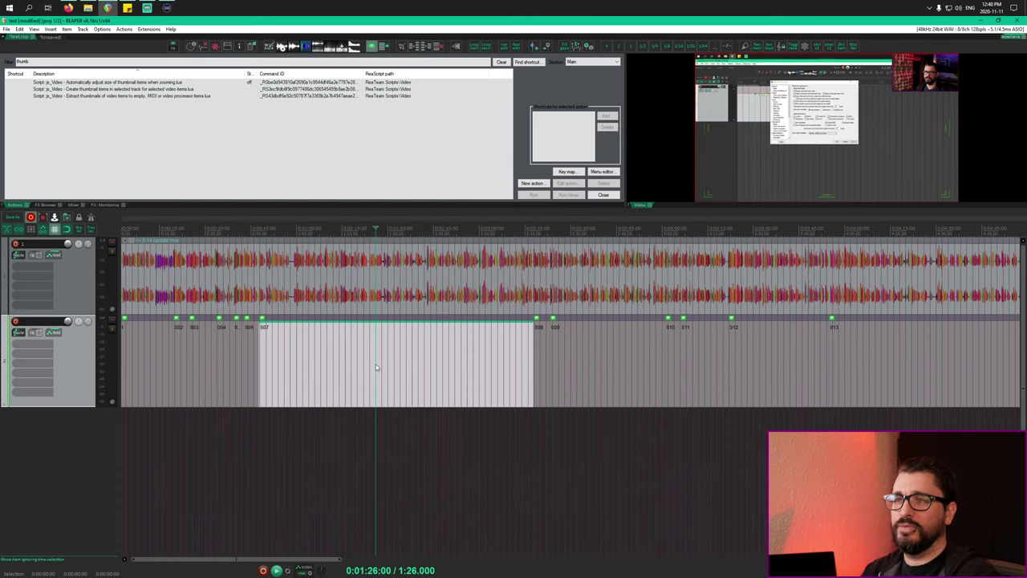
key(Home)
scroll(193, 374, up, 4)
click(190, 376)
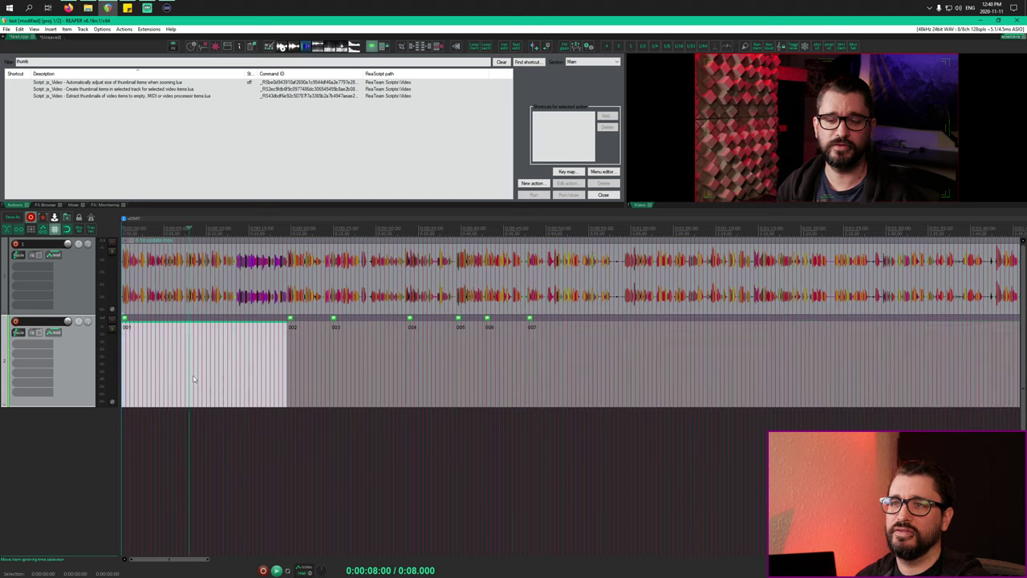
click(291, 365)
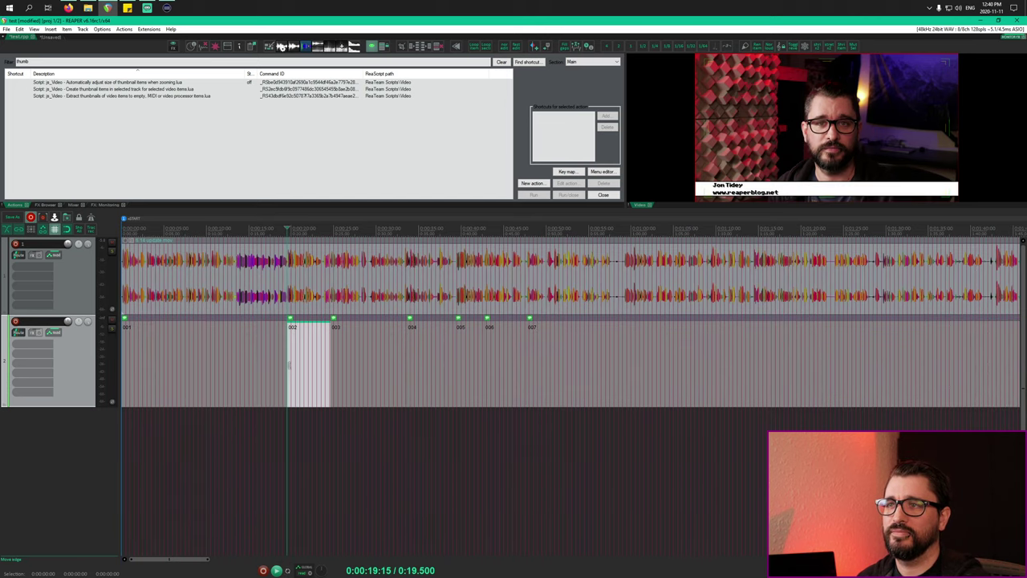
drag(288, 228, 531, 225)
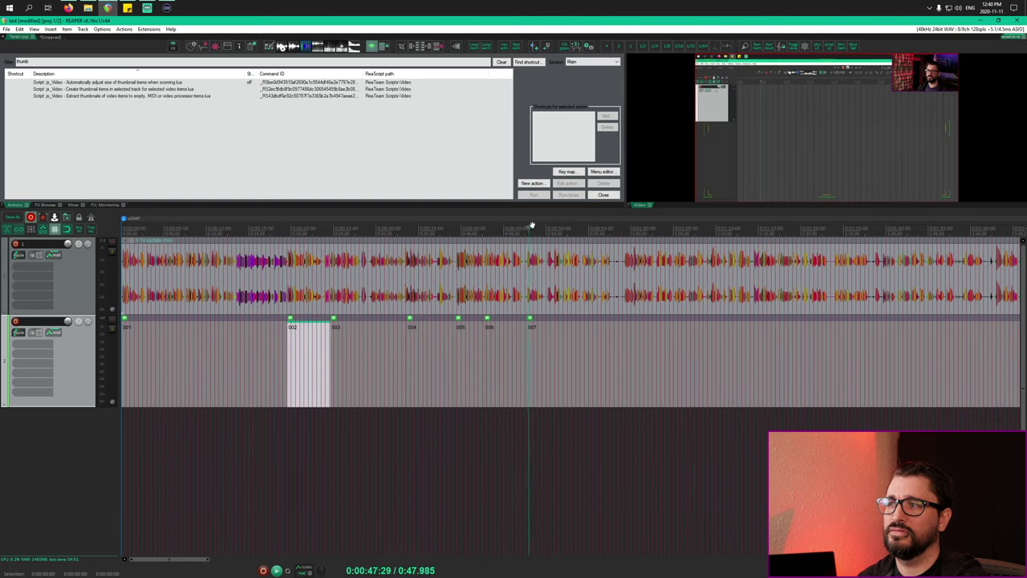
Preview scene items 004, 005 and 007 on the video track
click(537, 362)
click(469, 355)
click(441, 355)
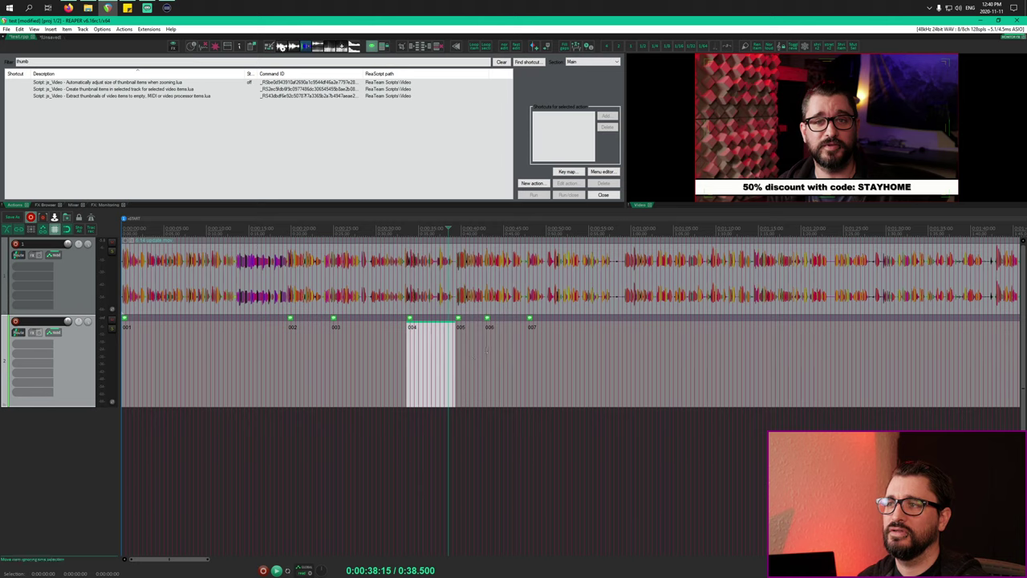
click(472, 356)
click(547, 349)
scroll(554, 224, down, 5)
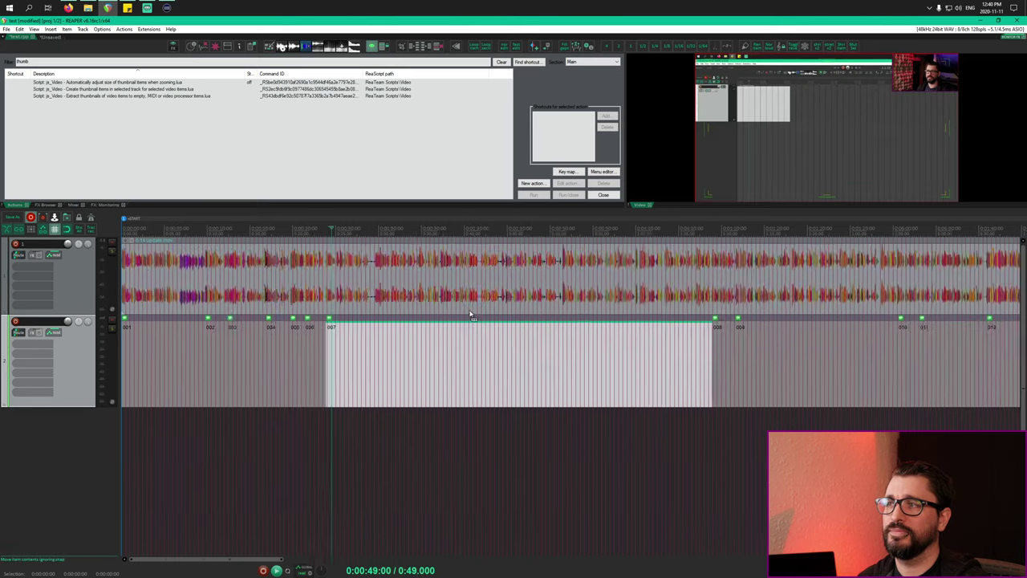
Preview scene items 008 and 009, then scrub item 007 to the Fades slide and 3:31
click(426, 357)
click(467, 357)
click(403, 357)
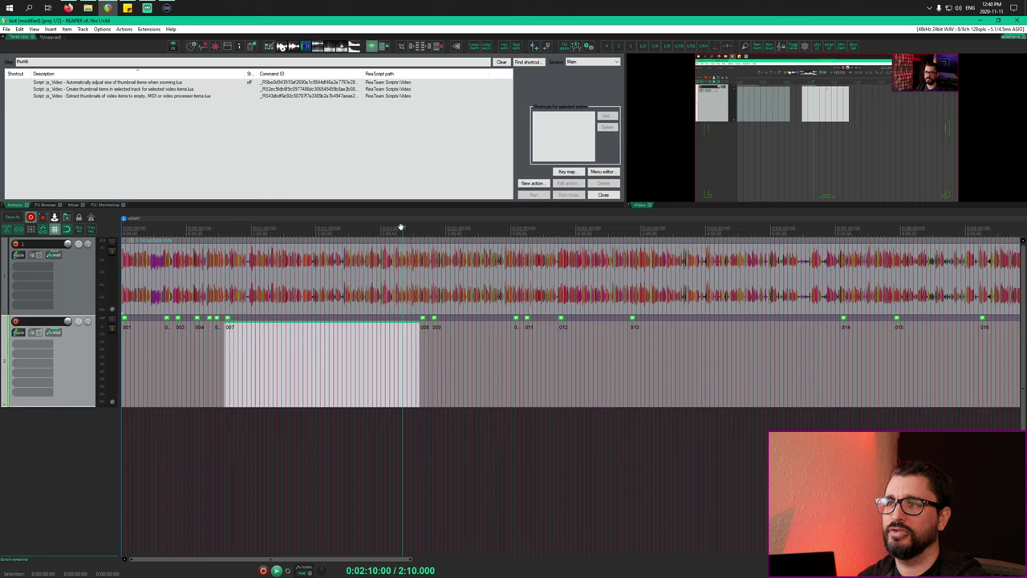
drag(401, 228, 521, 227)
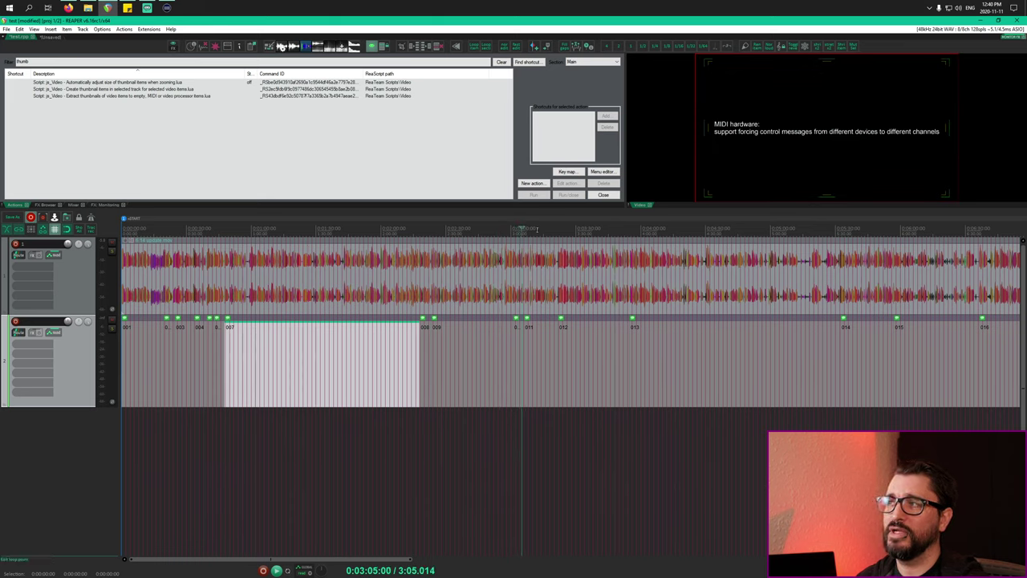
drag(529, 229, 328, 227)
Move to the 0:17 title card and compare frames across the scene cut into item 002
scroll(181, 311, up, 2)
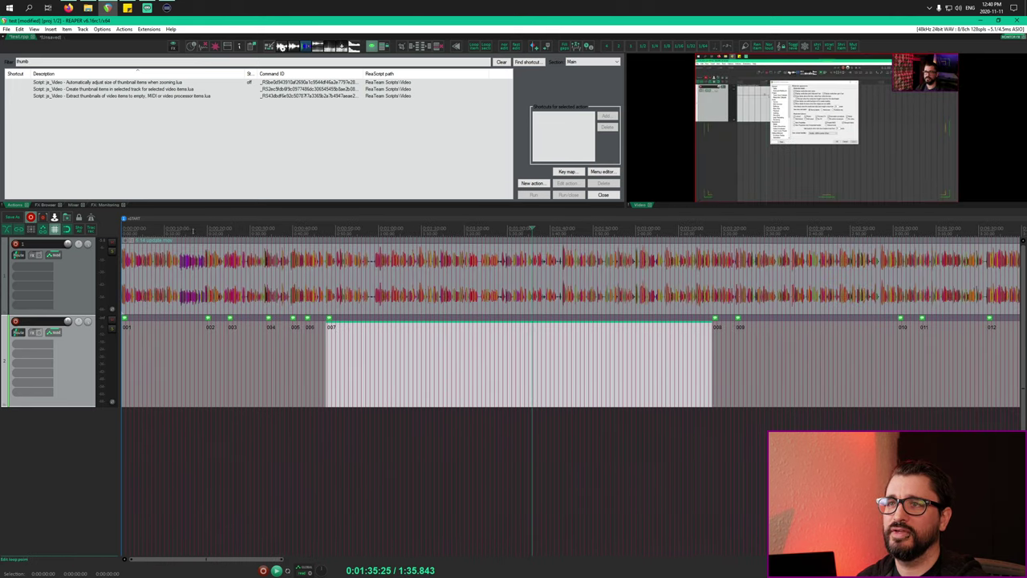
click(195, 230)
click(206, 255)
drag(204, 229, 180, 228)
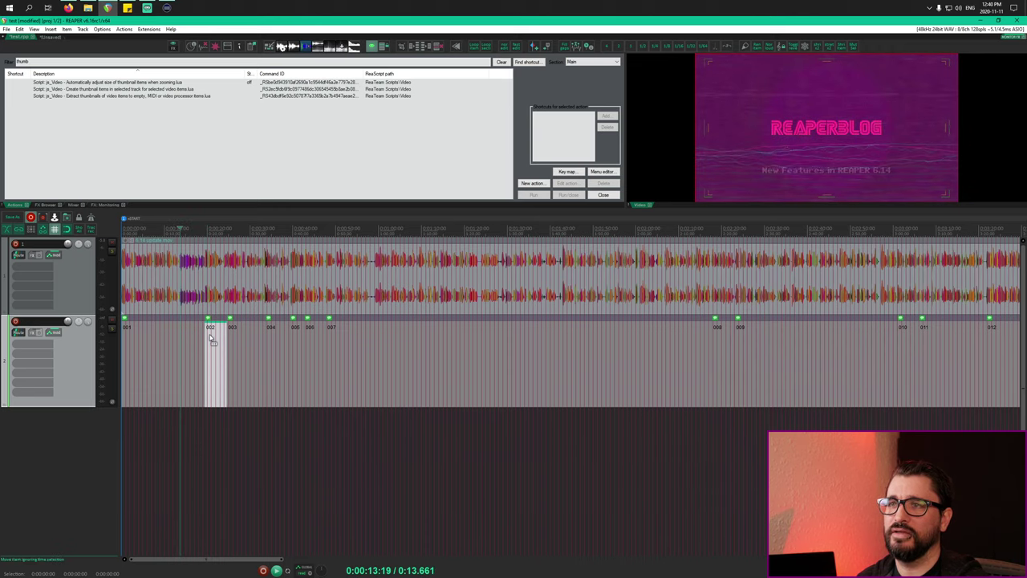
scroll(213, 340, up, 3)
drag(350, 229, 451, 218)
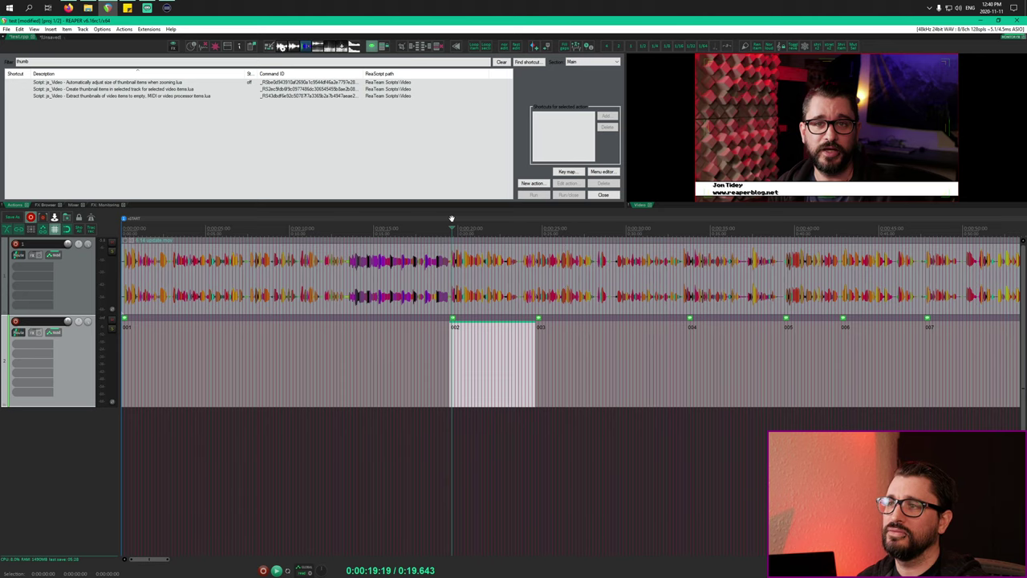
Select scene item 013 and move the edit cursor to 0:04:04
scroll(333, 308, down, 6)
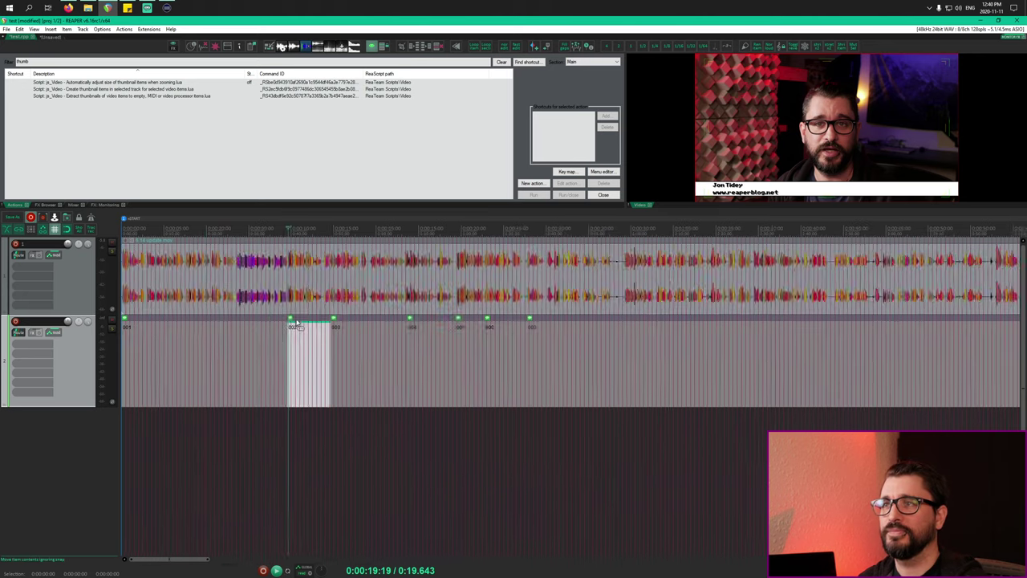
click(255, 353)
click(252, 230)
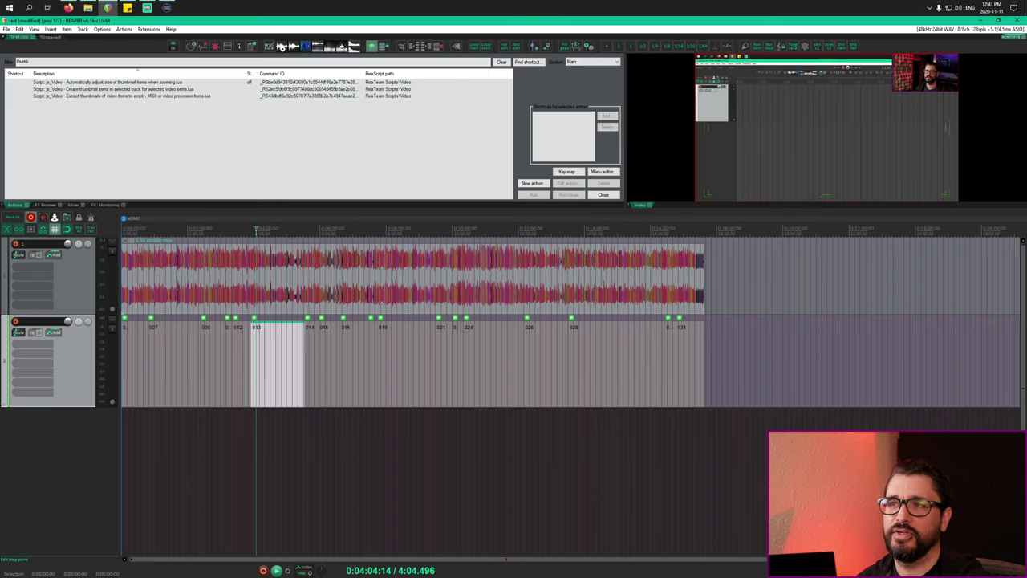
key(alt+Tab)
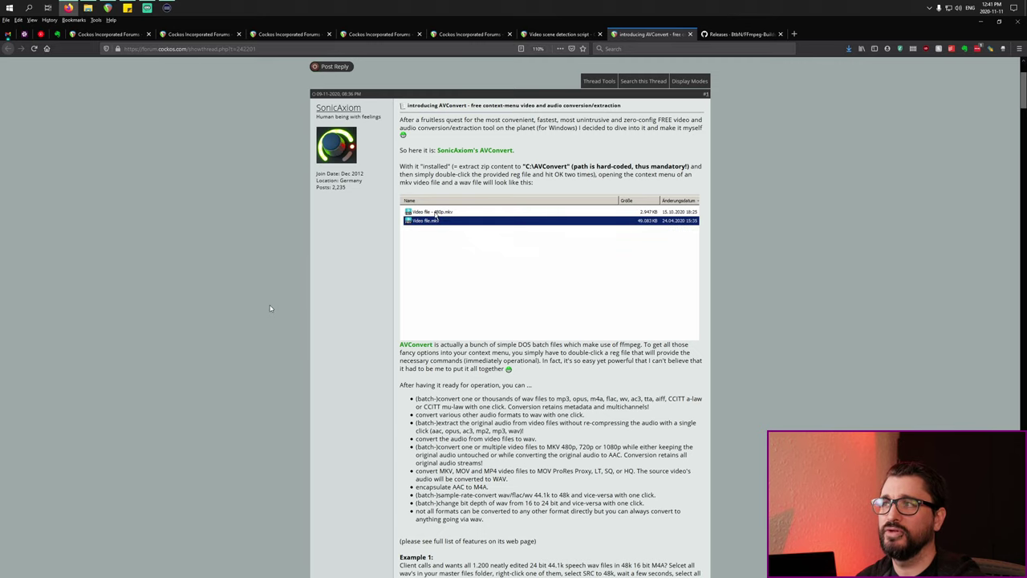
Bring up the open-windows switcher to leave the AVConvert forum thread
key(alt+Tab)
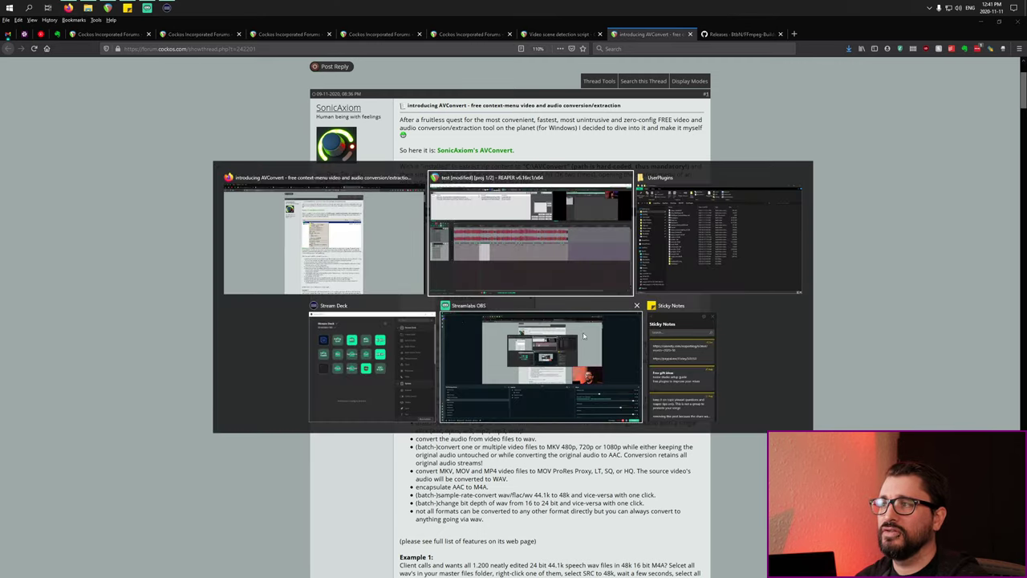
Navigate to Video Projects > Kontakt Template 2 > Media and select Kontakt_template-capture.mp4
click(718, 233)
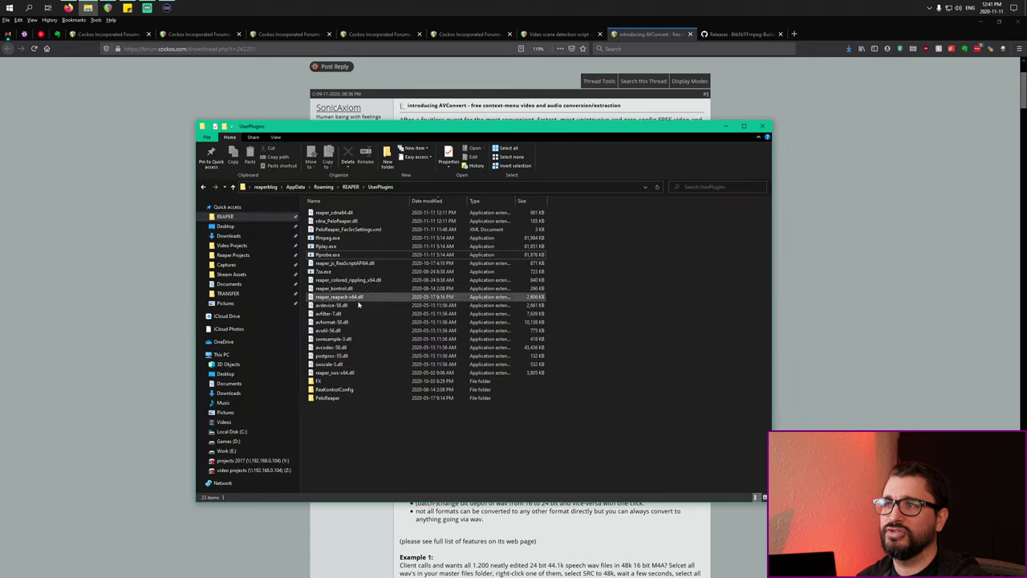
click(254, 245)
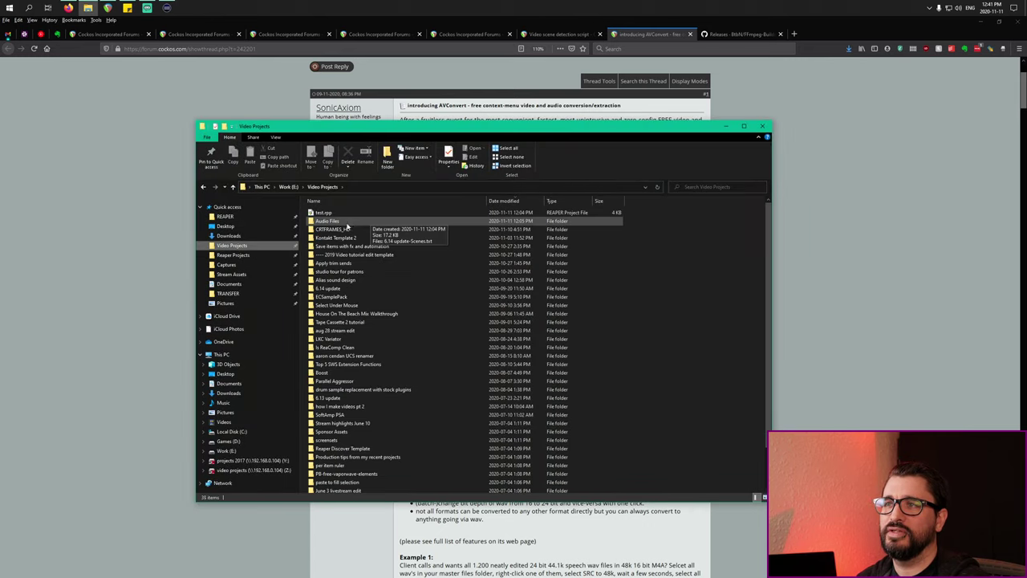
click(357, 239)
double_click(359, 238)
double_click(337, 212)
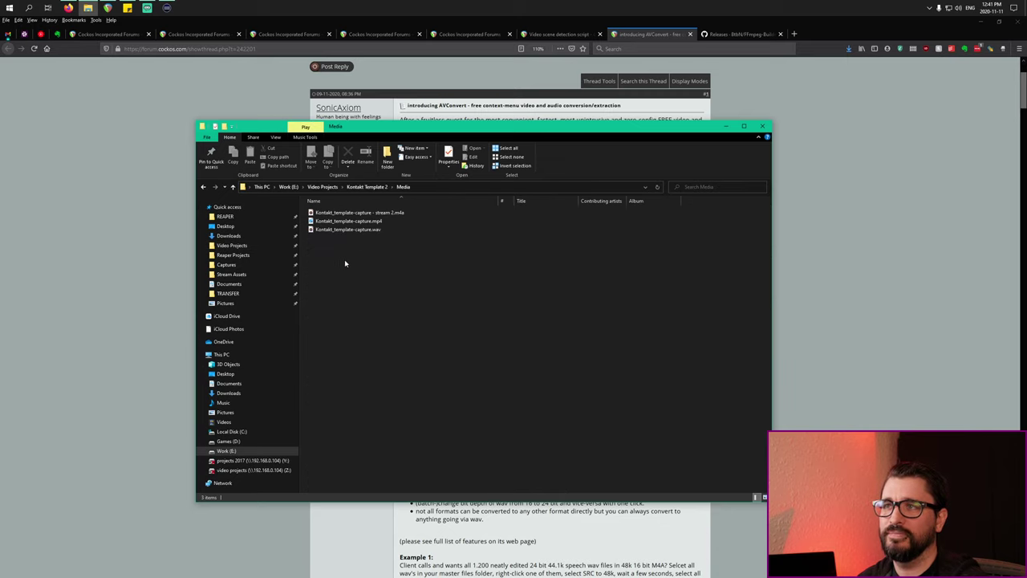
click(394, 225)
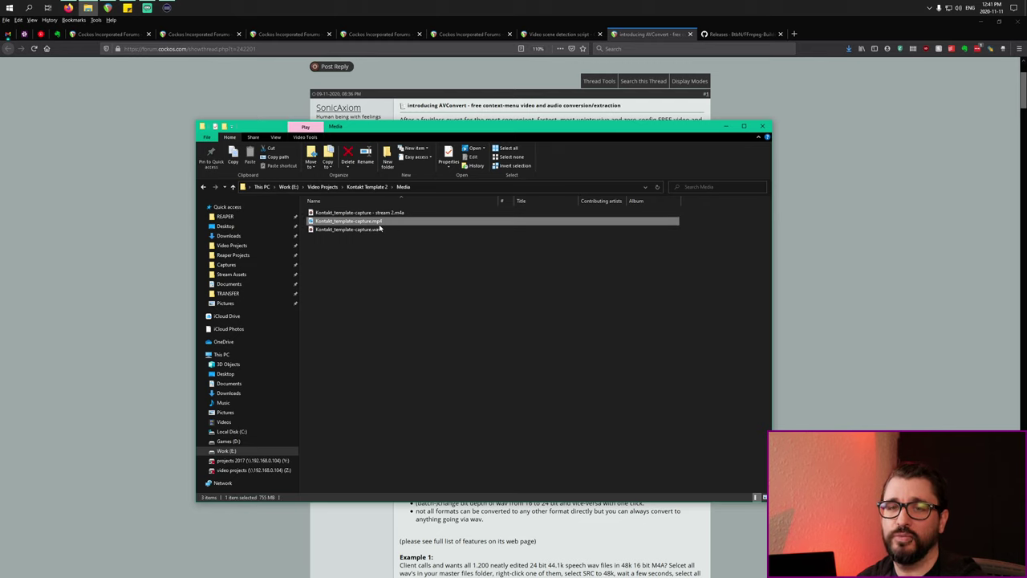
right_click(382, 221)
mouse_move(392, 234)
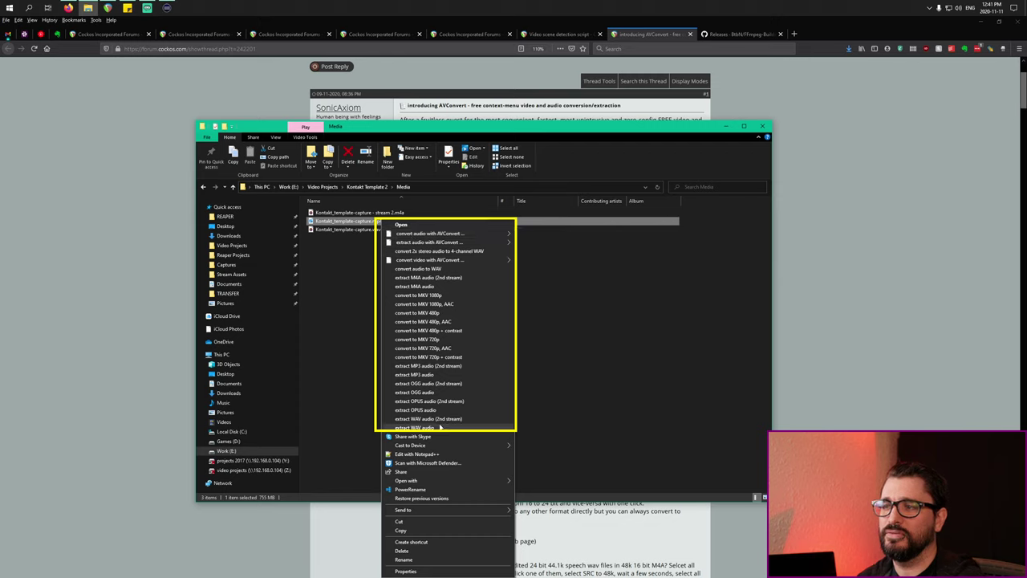
mouse_move(474, 234)
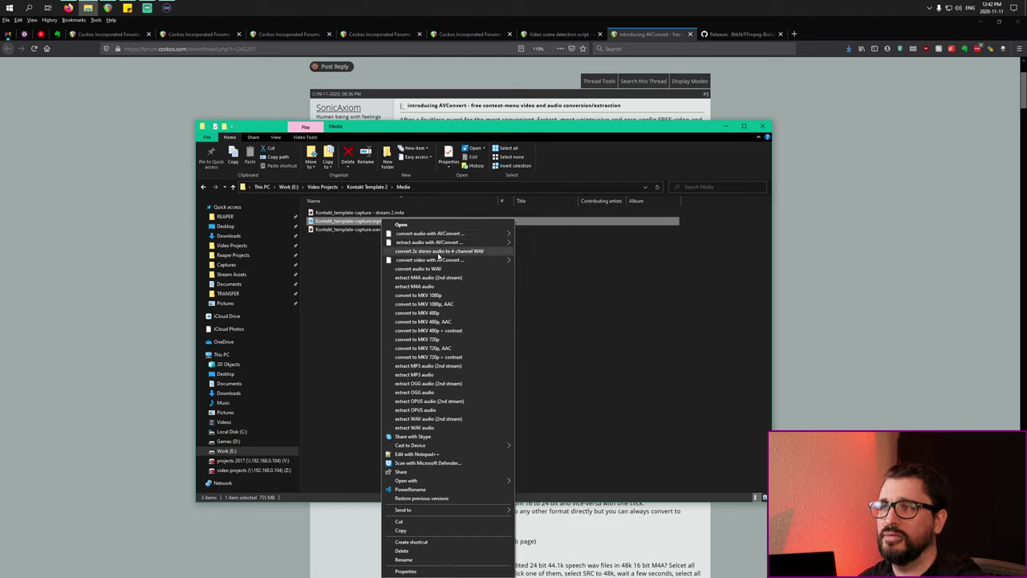
mouse_move(443, 246)
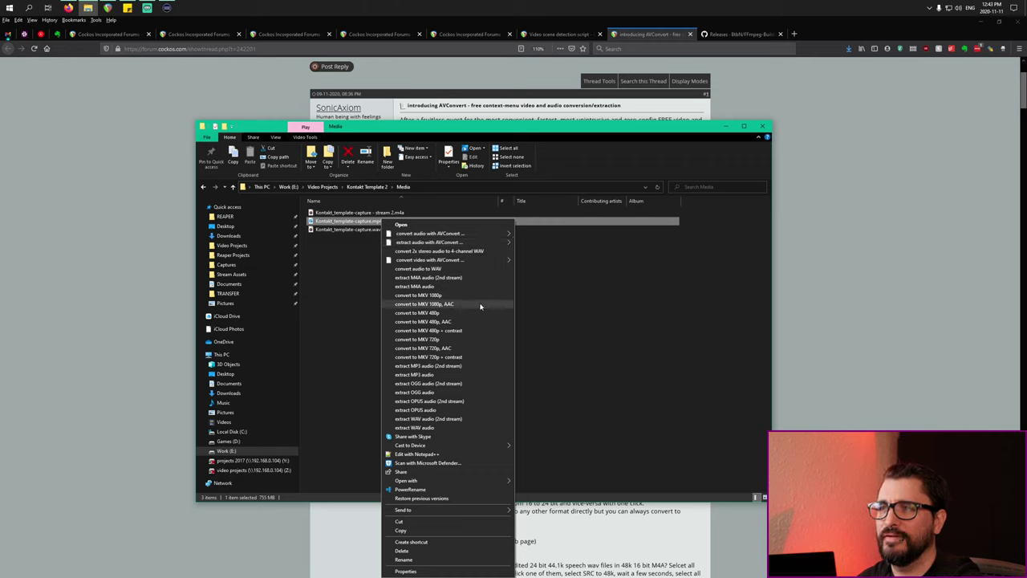
scroll(513, 96, down, 5)
right_click(357, 224)
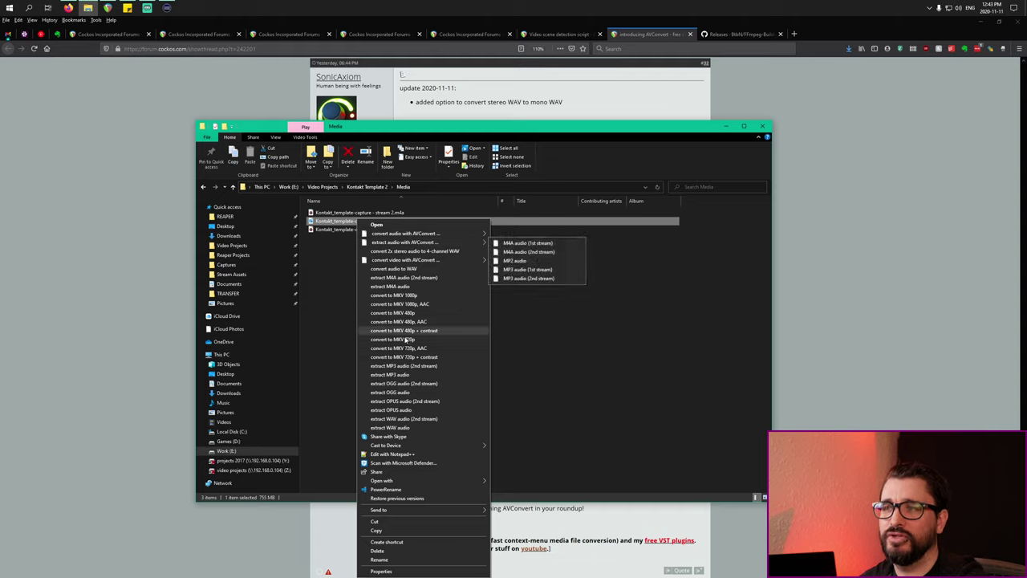
click(402, 225)
click(386, 231)
Run 'extract left channel from WAV' on Kontakt_template-capture.wav and check the new left channel file
right_click(386, 231)
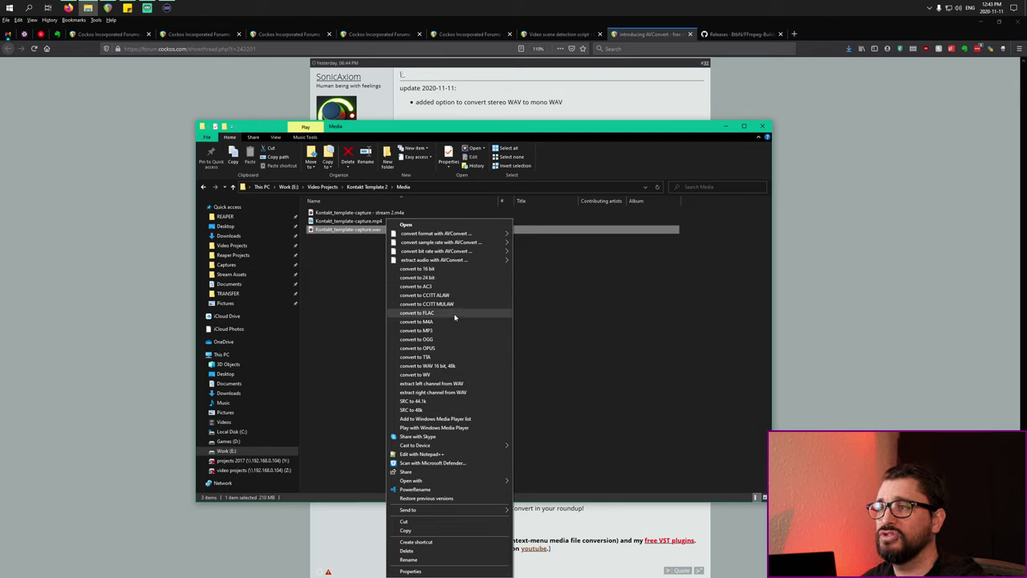
click(460, 385)
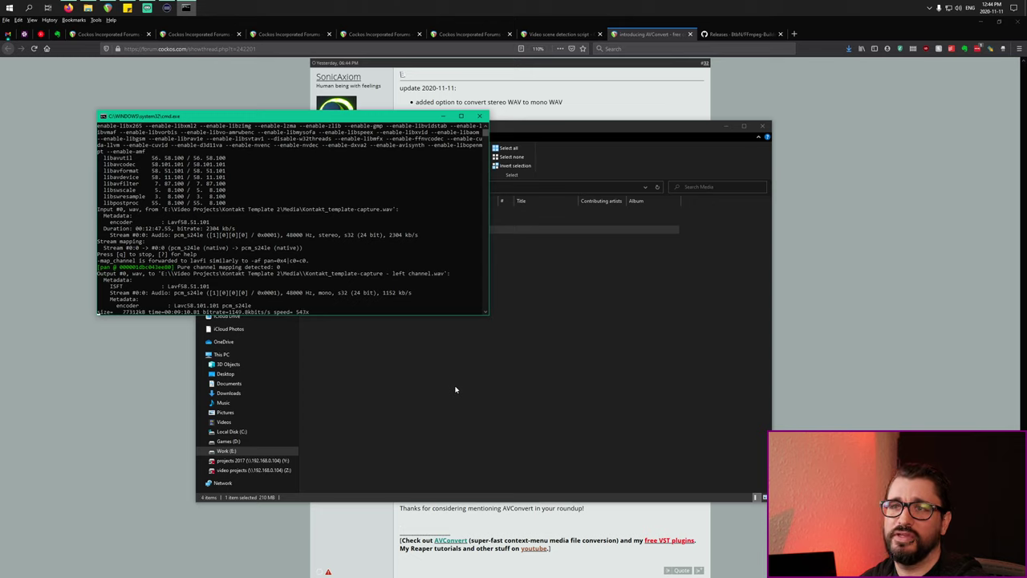
click(434, 328)
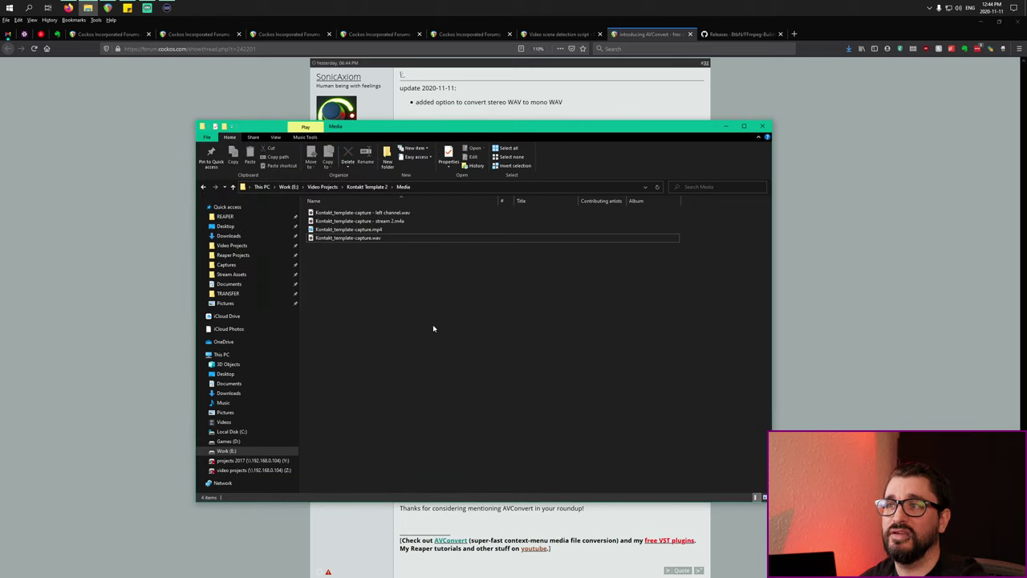
click(417, 213)
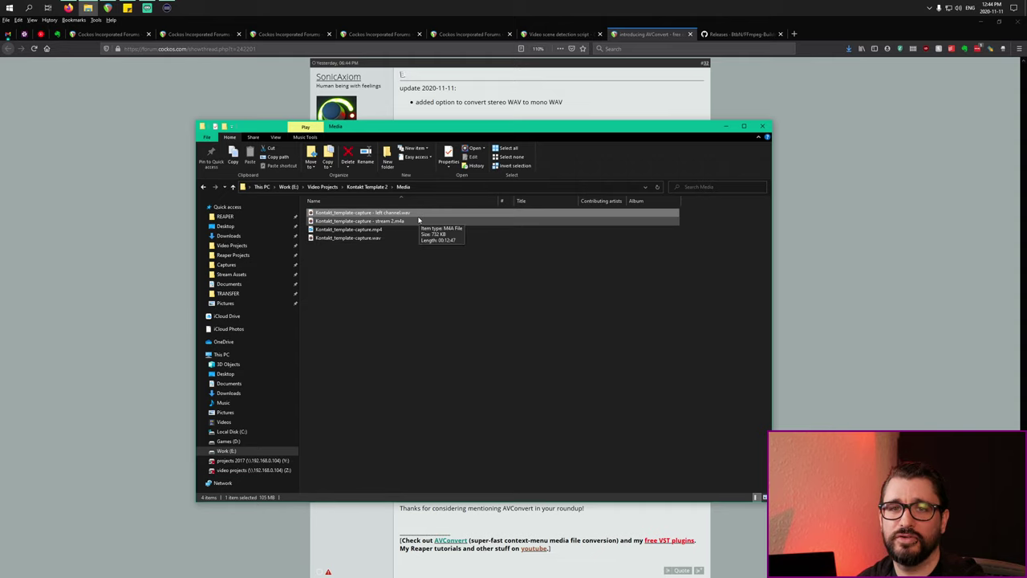
click(386, 310)
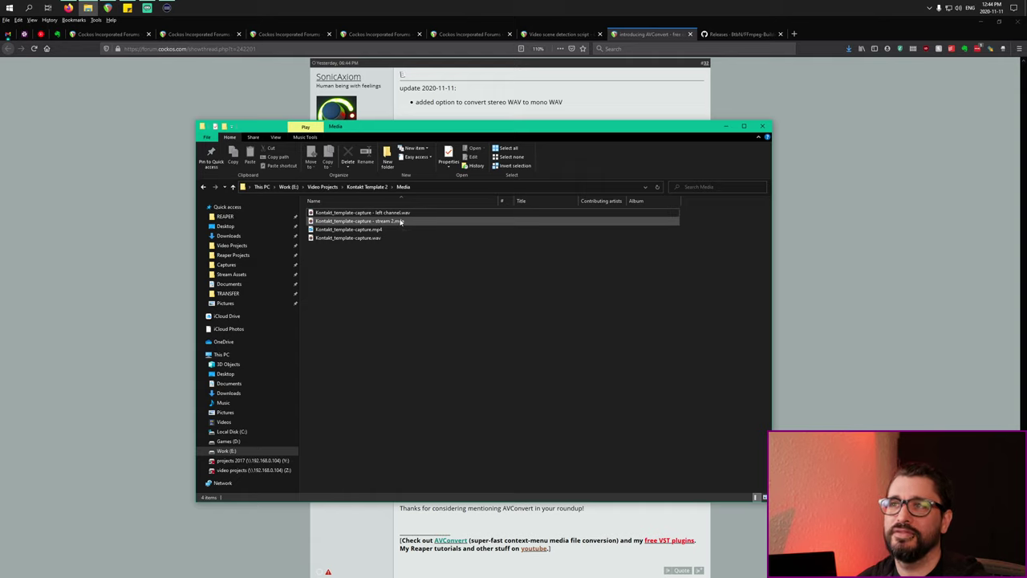
click(9, 8)
text(ffmpeg)
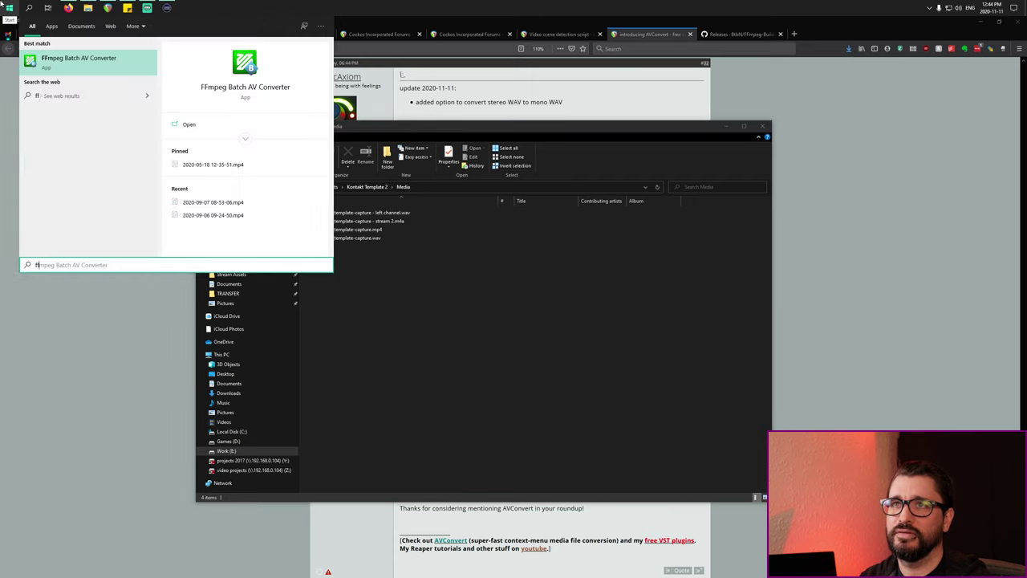
key(Return)
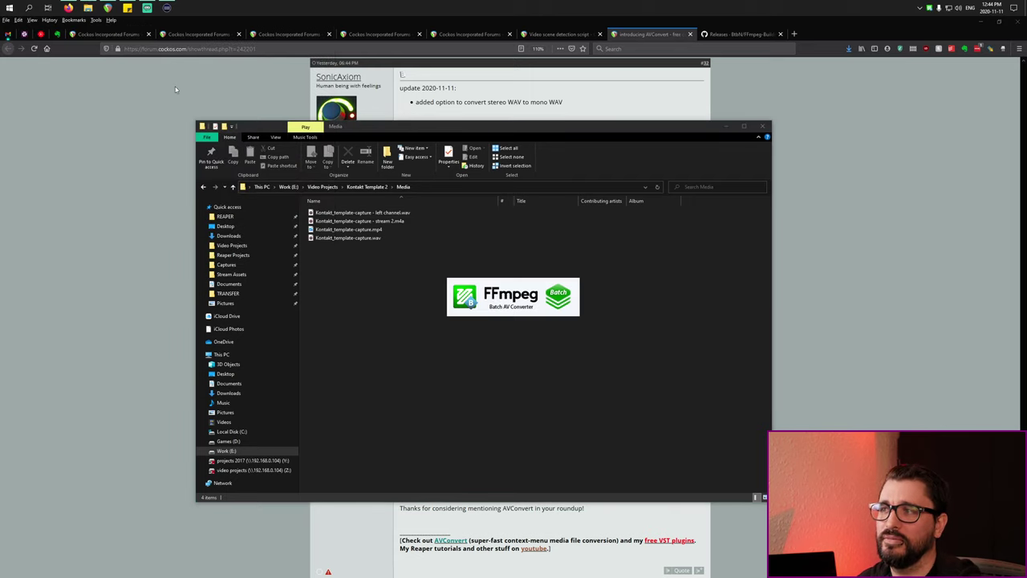
drag(401, 164, 567, 184)
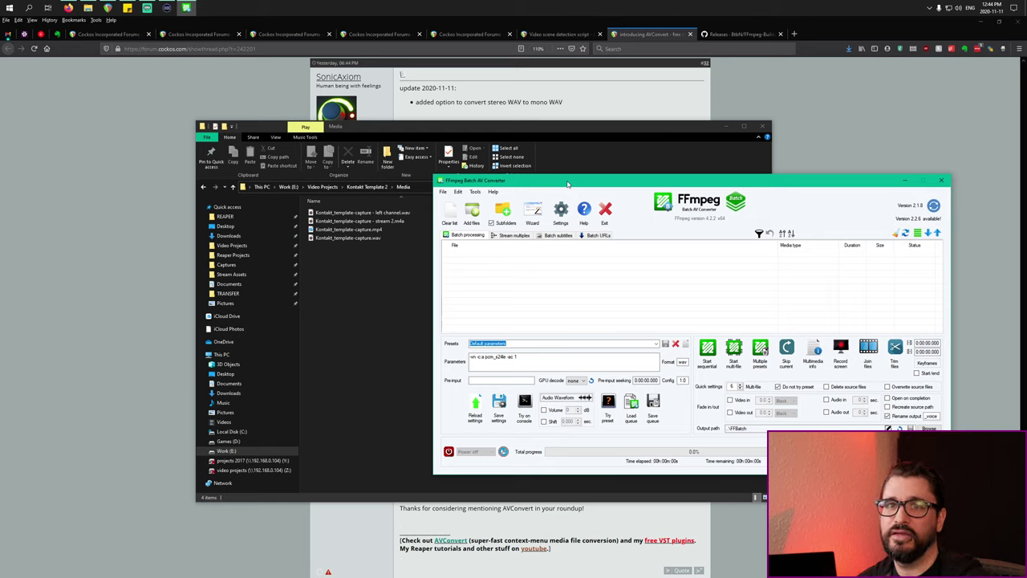
key(alt+F4)
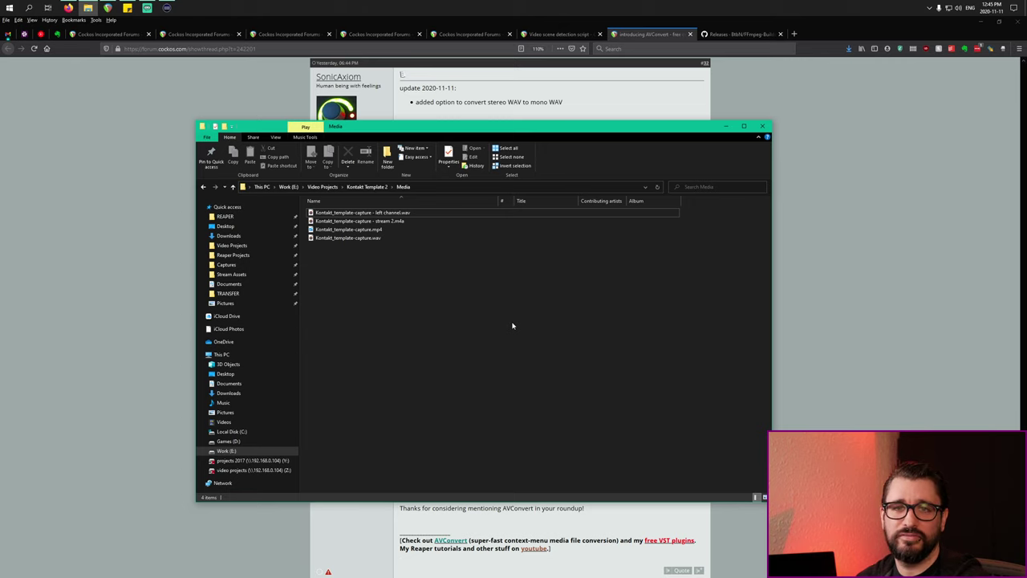
Switch from File Explorer back to the Firefox window
key(alt+Tab)
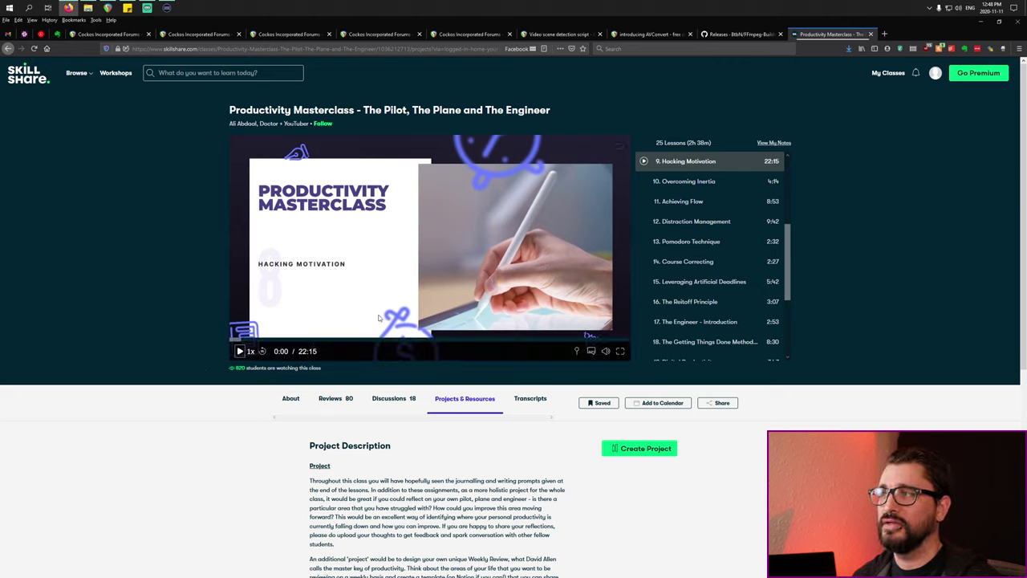
Scroll the Productivity Masterclass lesson list up and back down
scroll(696, 301, up, 3)
scroll(697, 304, down, 2)
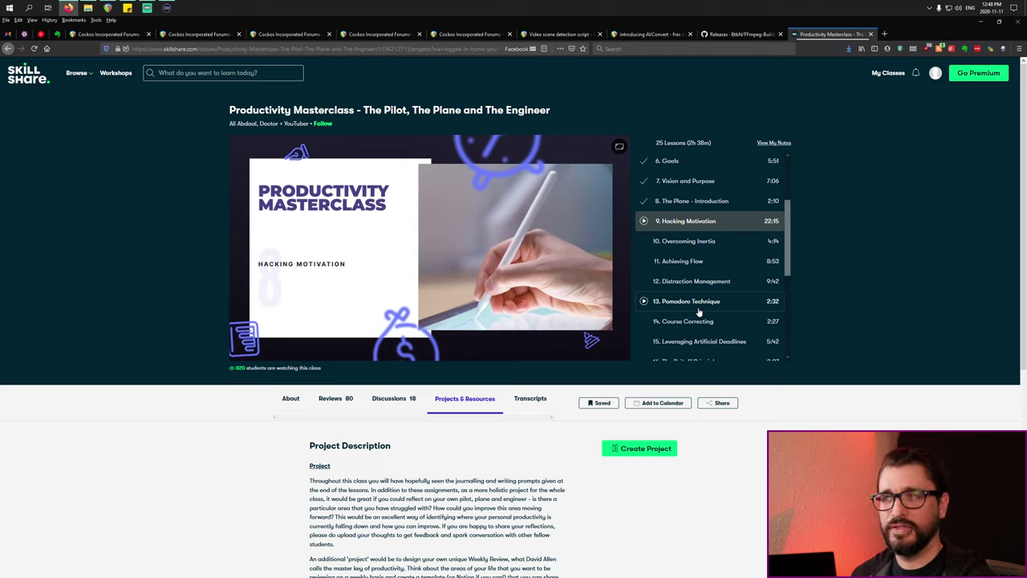